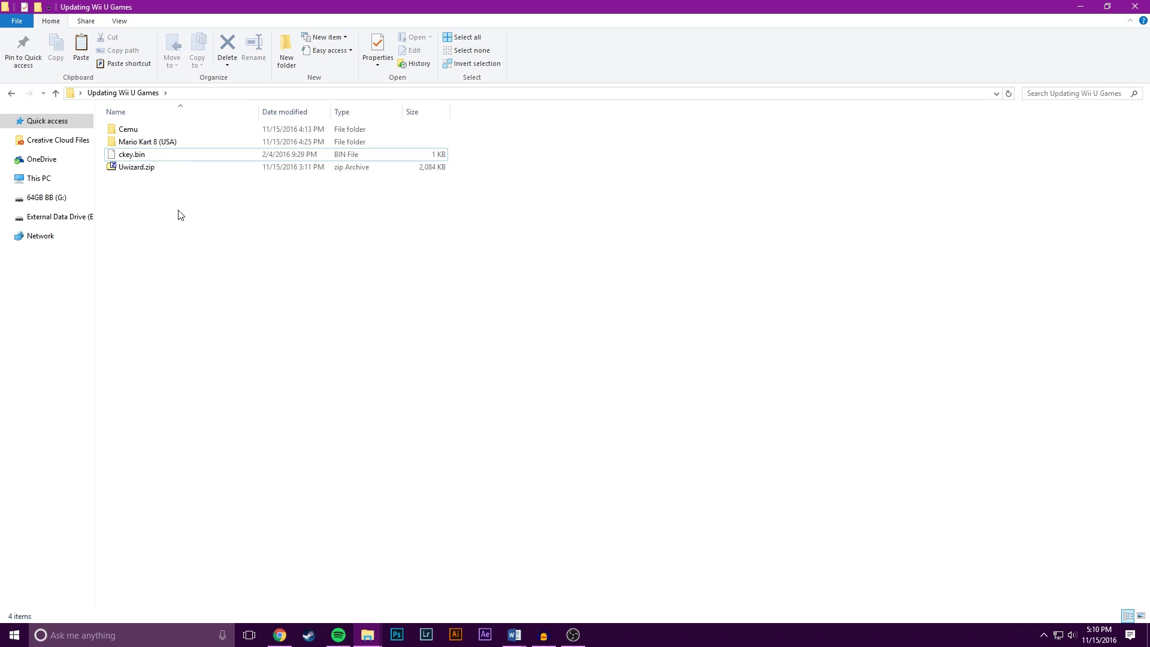
# - Extract Uwizard.zip into its own Uwizard folder with 7-Zip
pyautogui.rightClick(175, 169)
pyautogui.moveTo(203, 221)
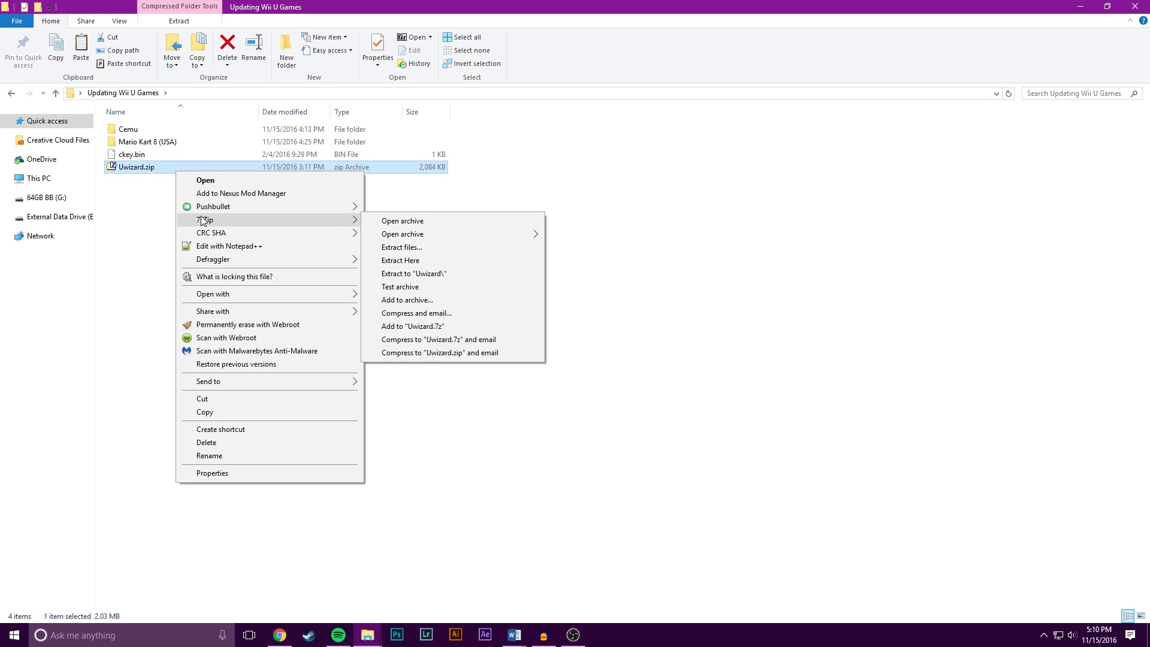
pyautogui.click(449, 273)
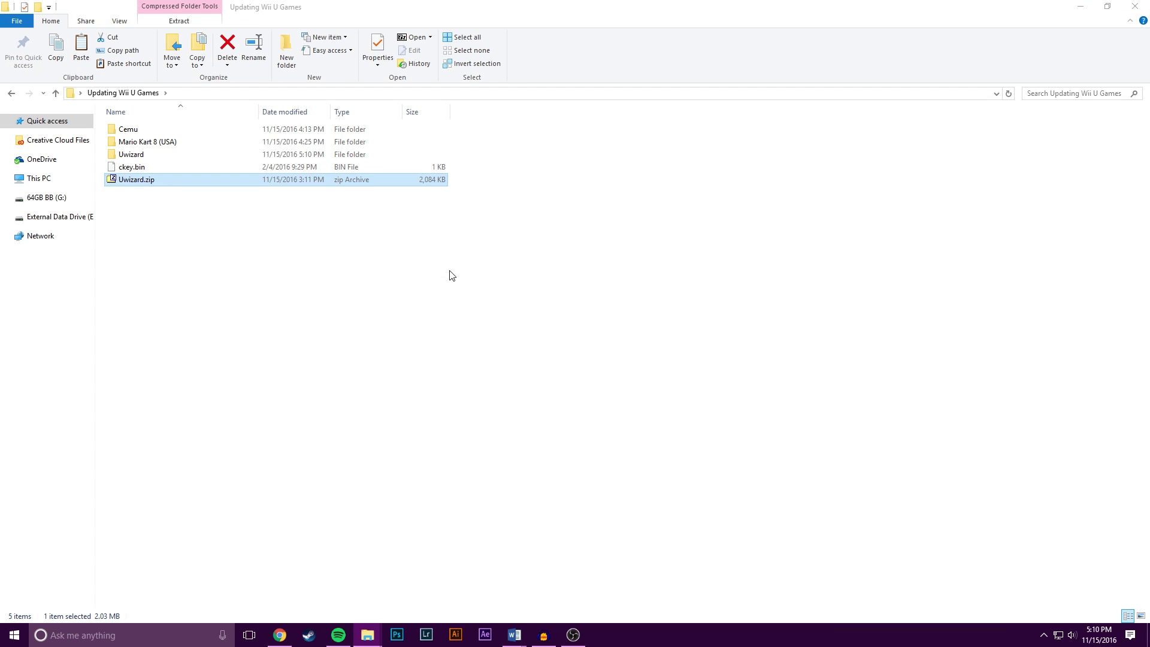
# - Copy ckey.bin from the Updating Wii U Games folder into the extracted Uwizard folder
pyautogui.click(141, 170)
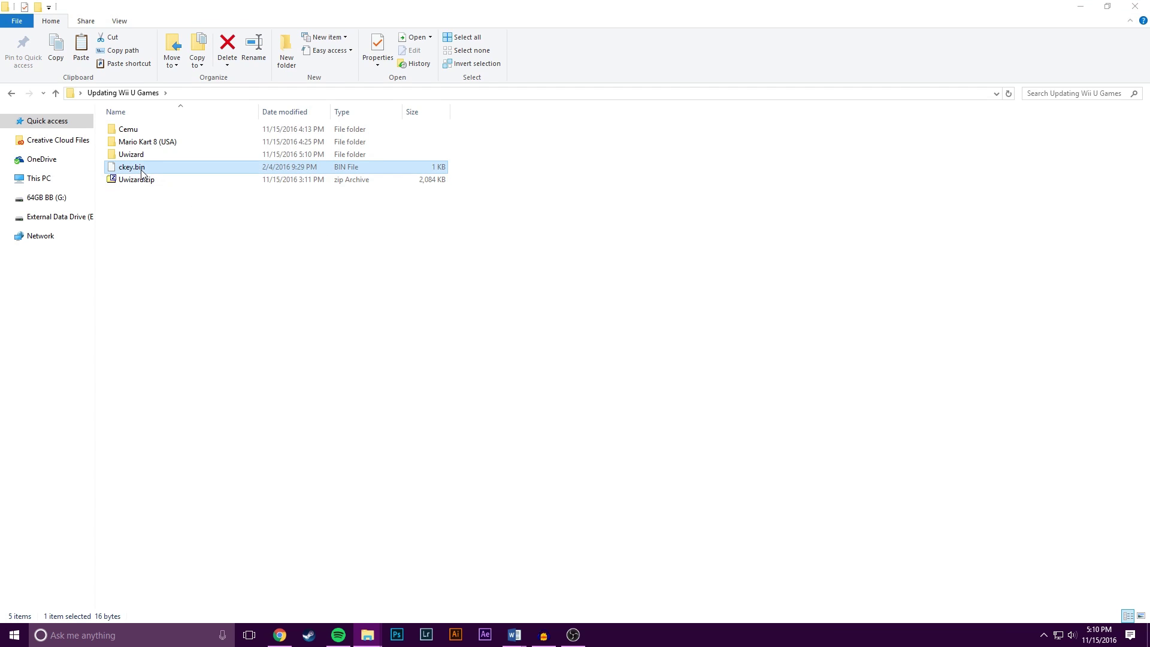
pyautogui.doubleClick(131, 155)
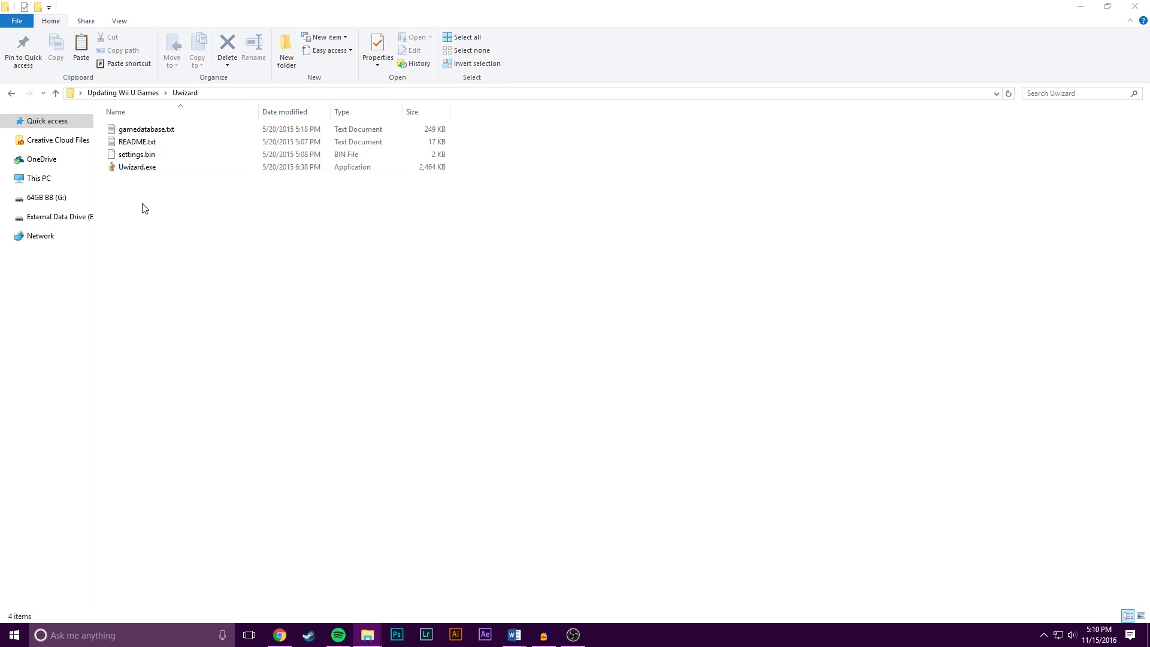
pyautogui.hotkey('ctrl', 'v')
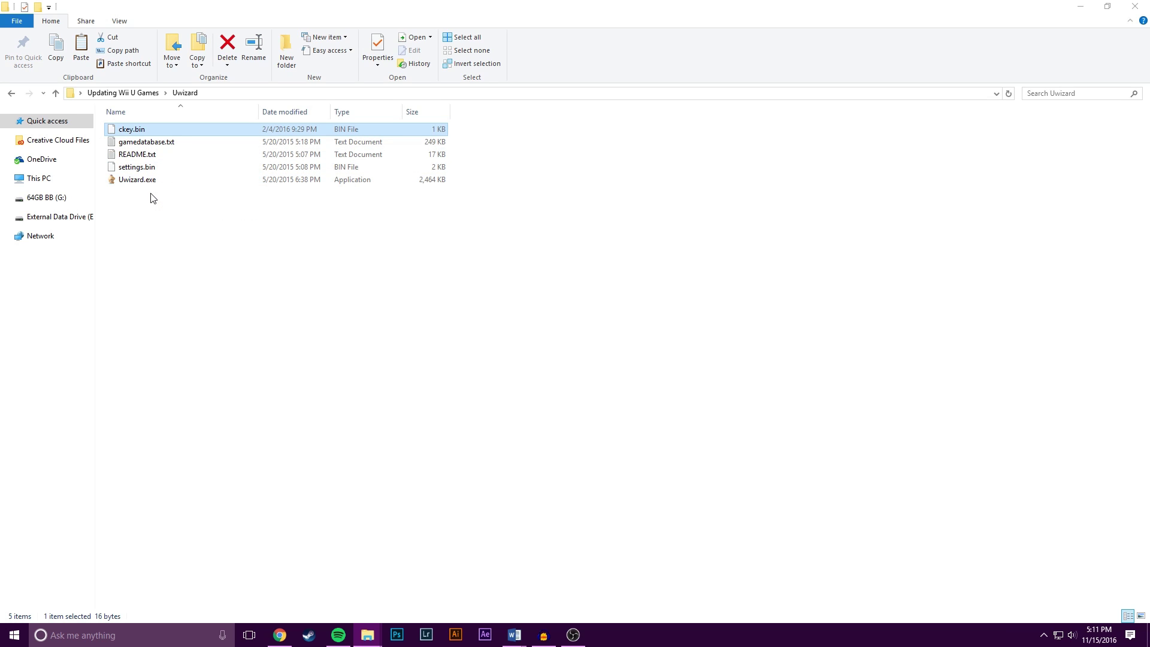
# - Launch Uwizard.exe from the Uwizard folder
pyautogui.rightClick(153, 183)
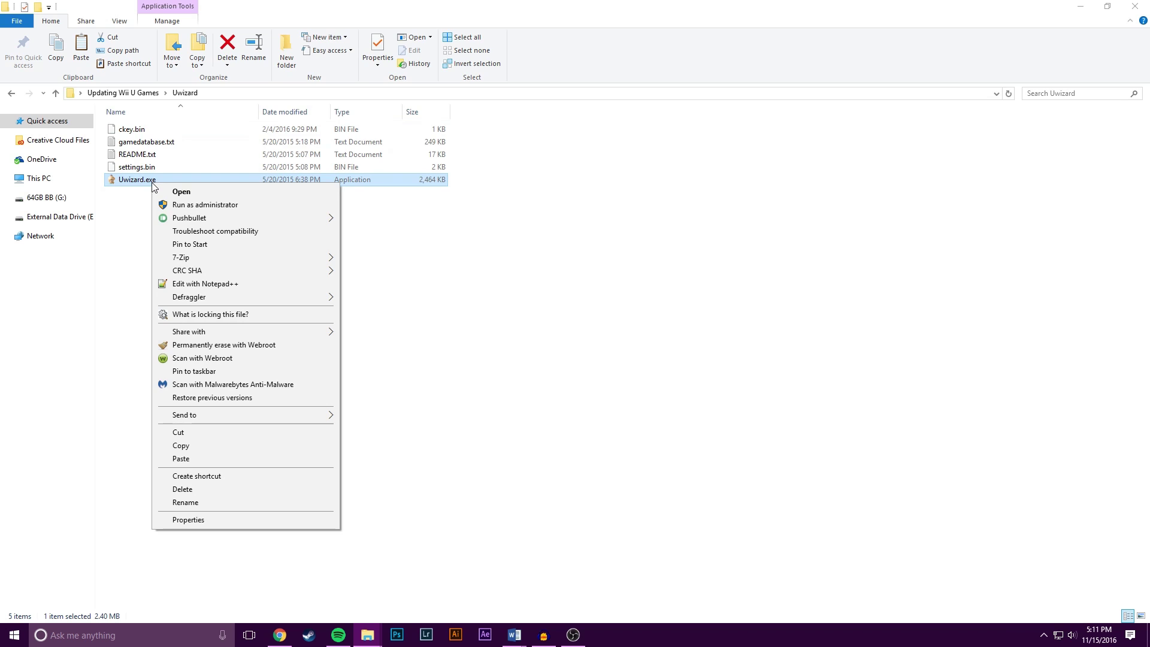
pyautogui.click(167, 190)
pyautogui.click(202, 159)
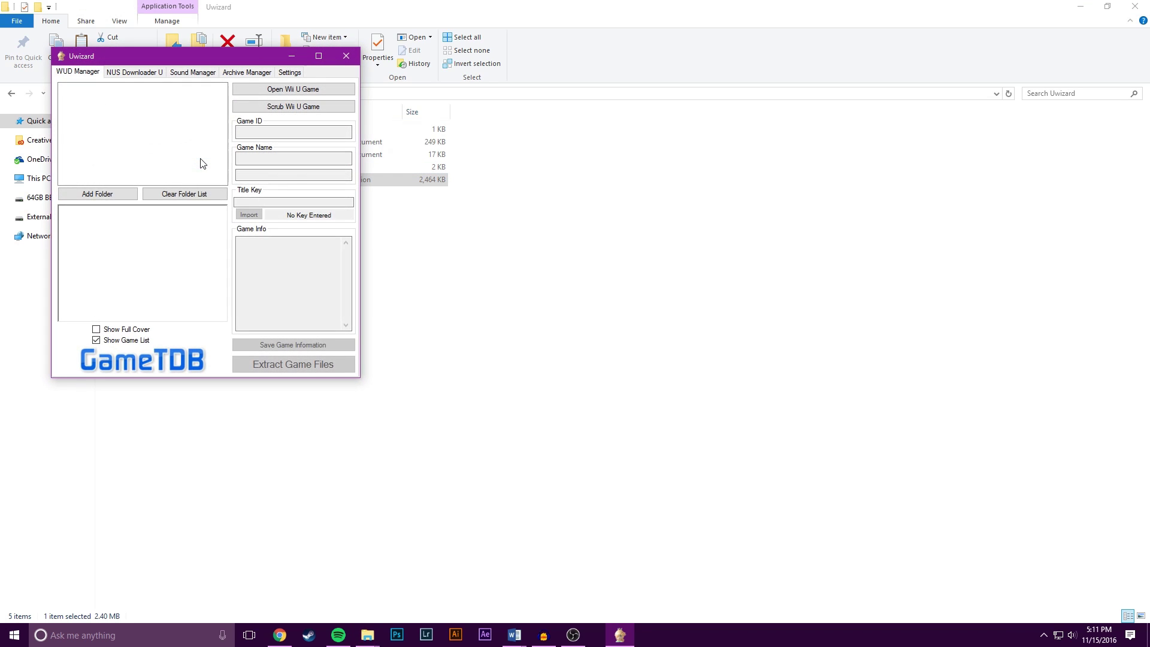
# - Download the Mario Kart 8 (USA Update v48) title with NUS Downloader U, with its contents decrypted
pyautogui.click(160, 75)
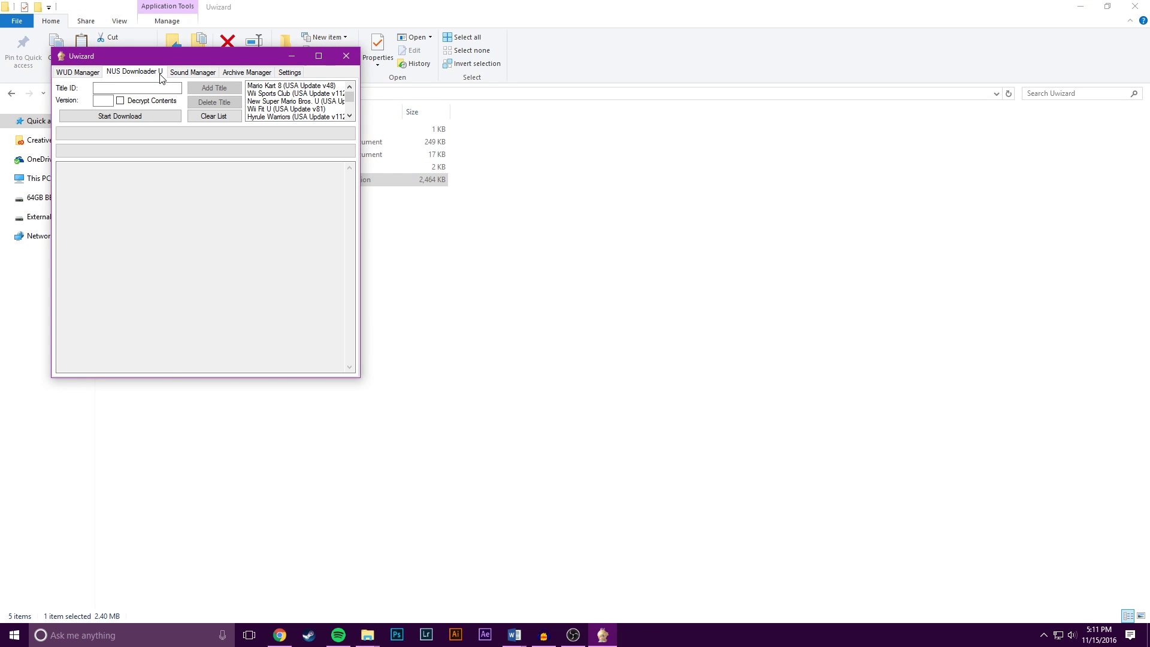
pyautogui.click(294, 86)
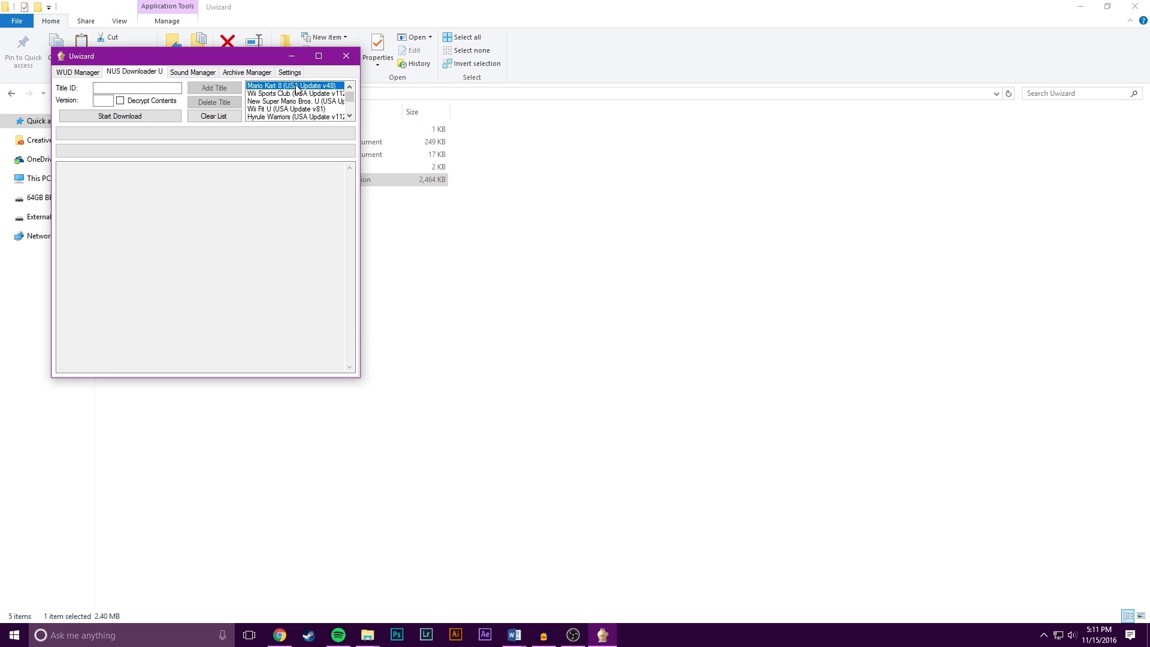
pyautogui.click(137, 117)
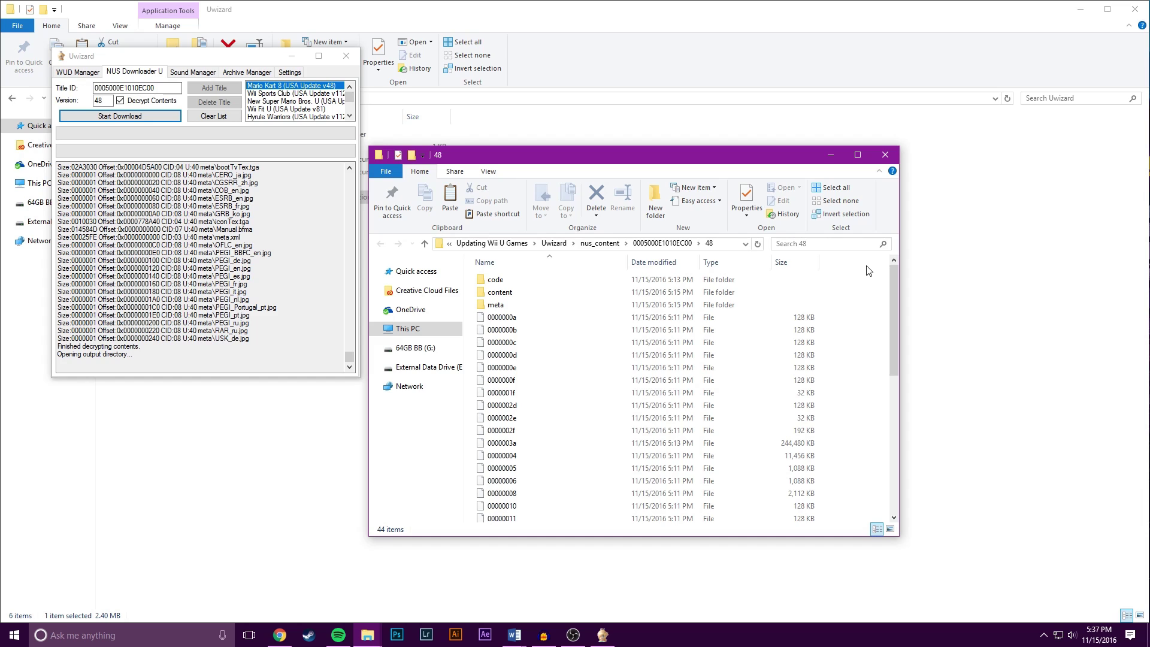
# - Minimize the update's output folder, close Uwizard and open the Mario Kart 8 (USA) game folder
pyautogui.click(830, 155)
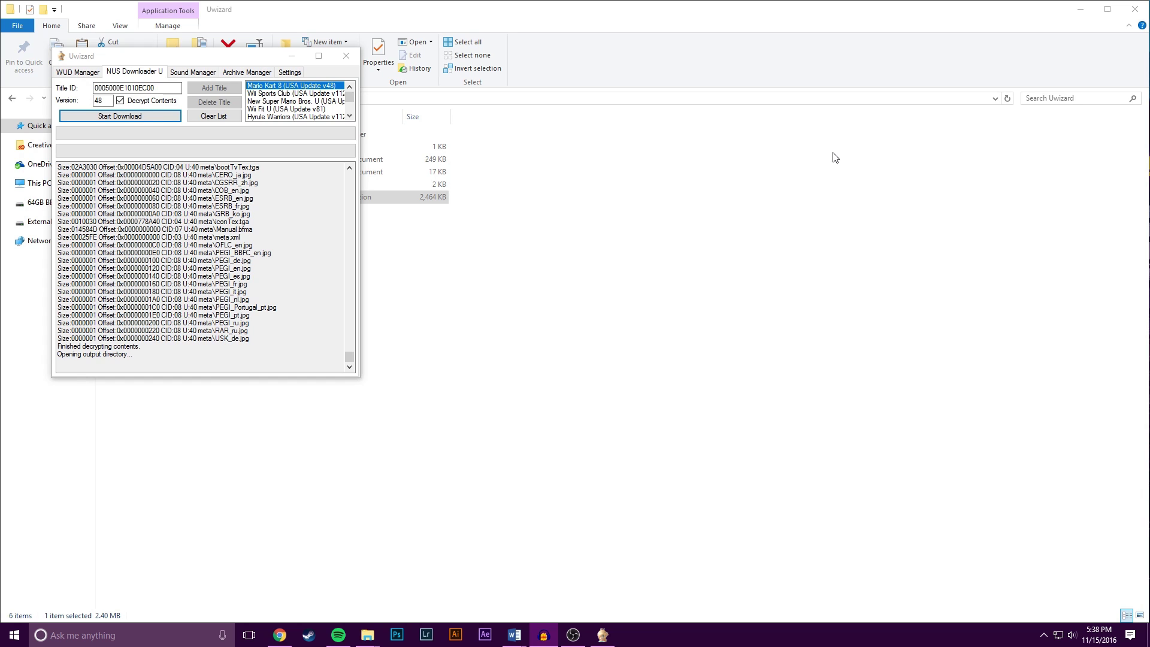
pyautogui.click(346, 55)
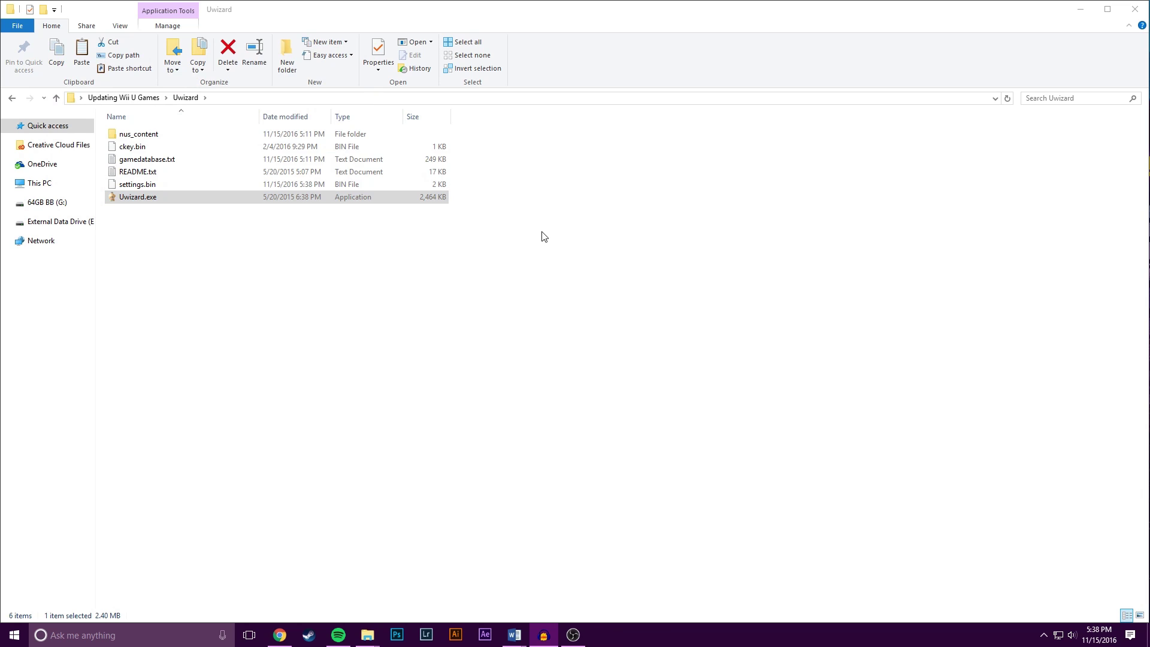
pyautogui.click(123, 97)
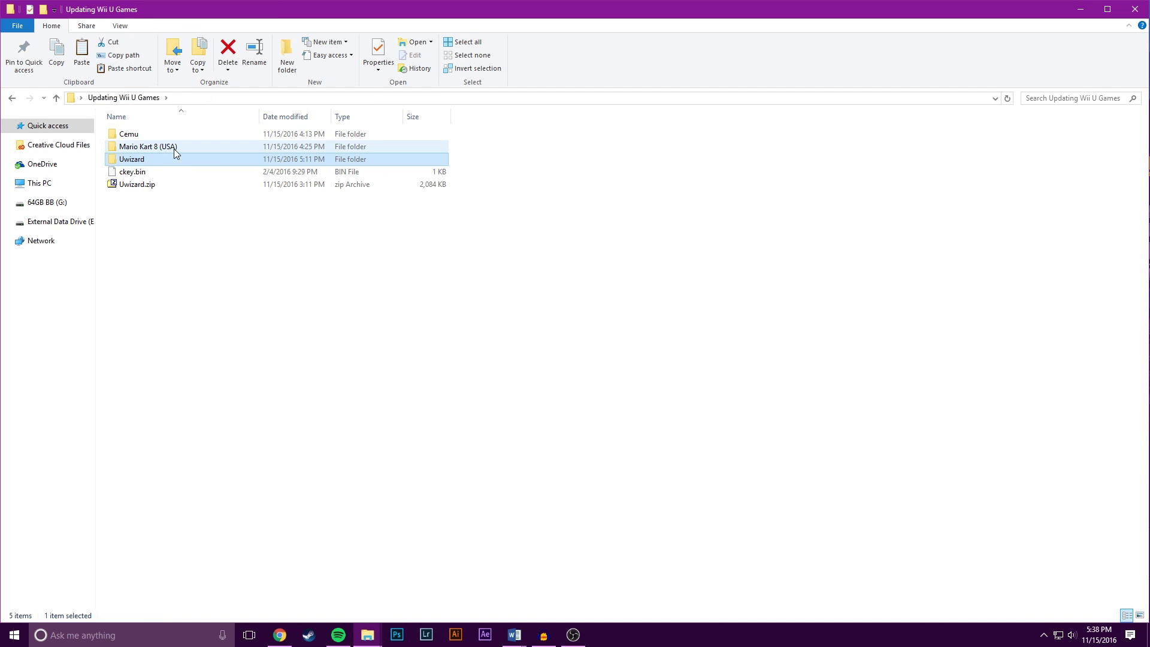
pyautogui.click(176, 147)
pyautogui.doubleClick(176, 147)
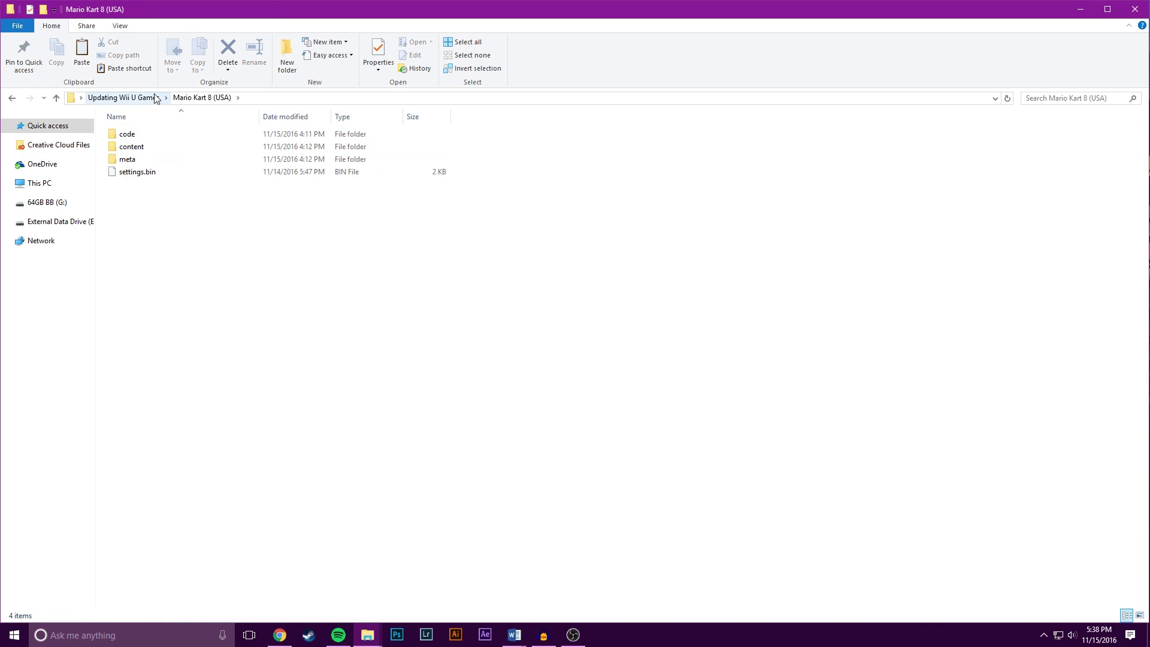
pyautogui.click(153, 97)
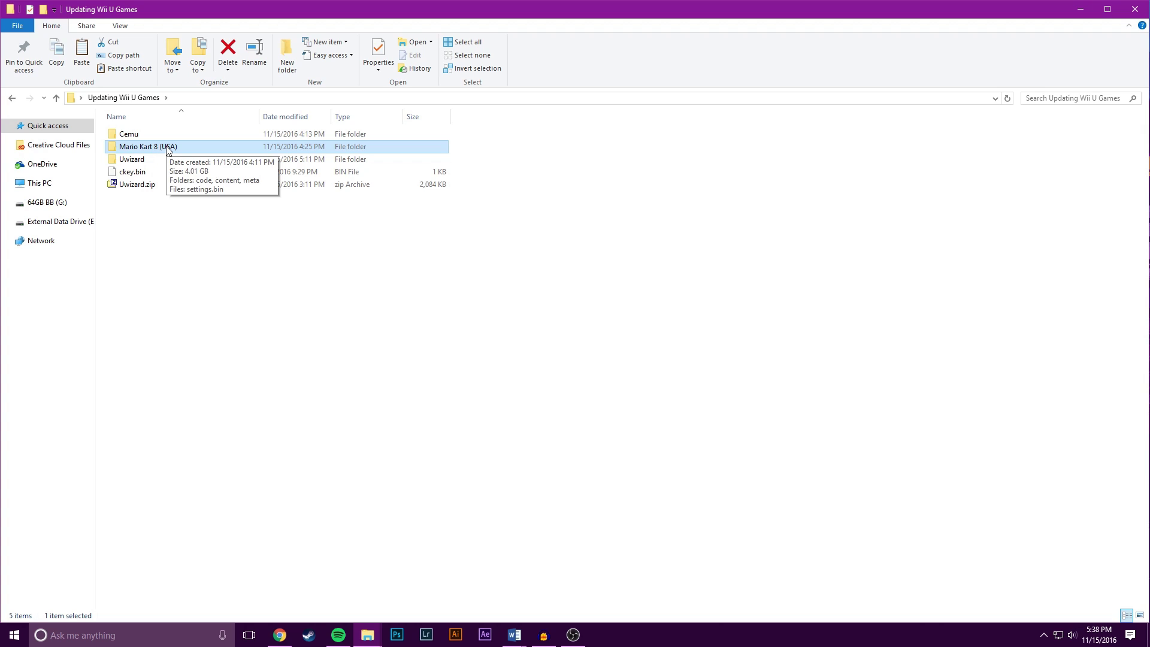
pyautogui.doubleClick(168, 150)
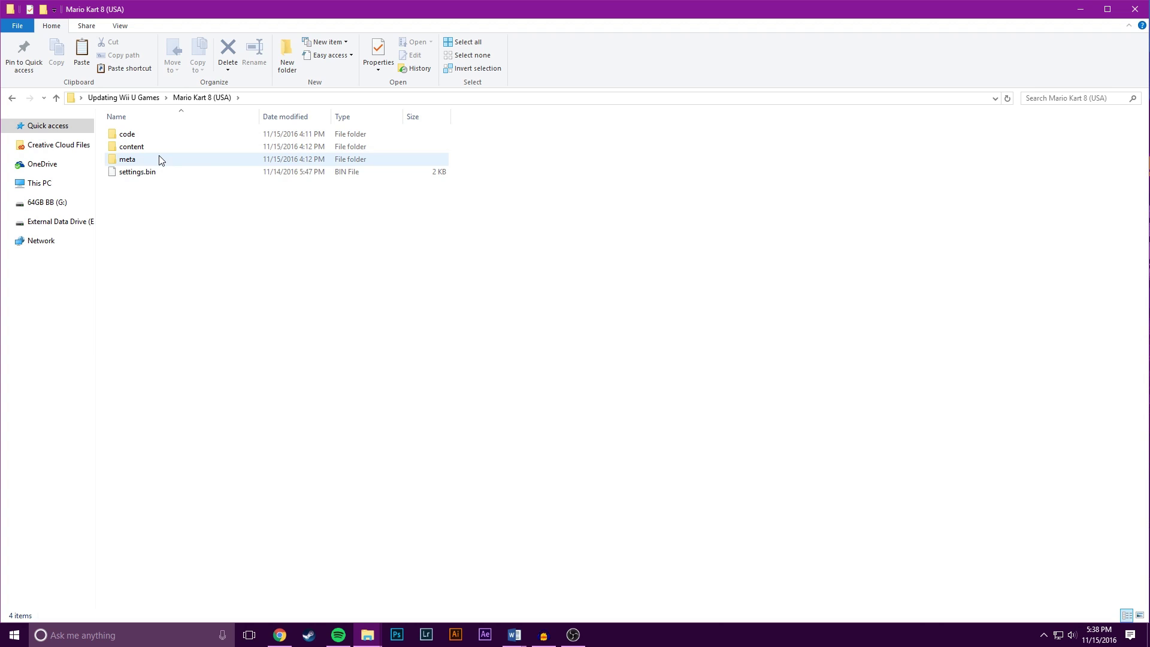
# - Copy the code, content and meta folders from update folder 48 into Mario Kart 8 (USA), replacing the existing files
pyautogui.click(368, 635)
pyautogui.click(496, 580)
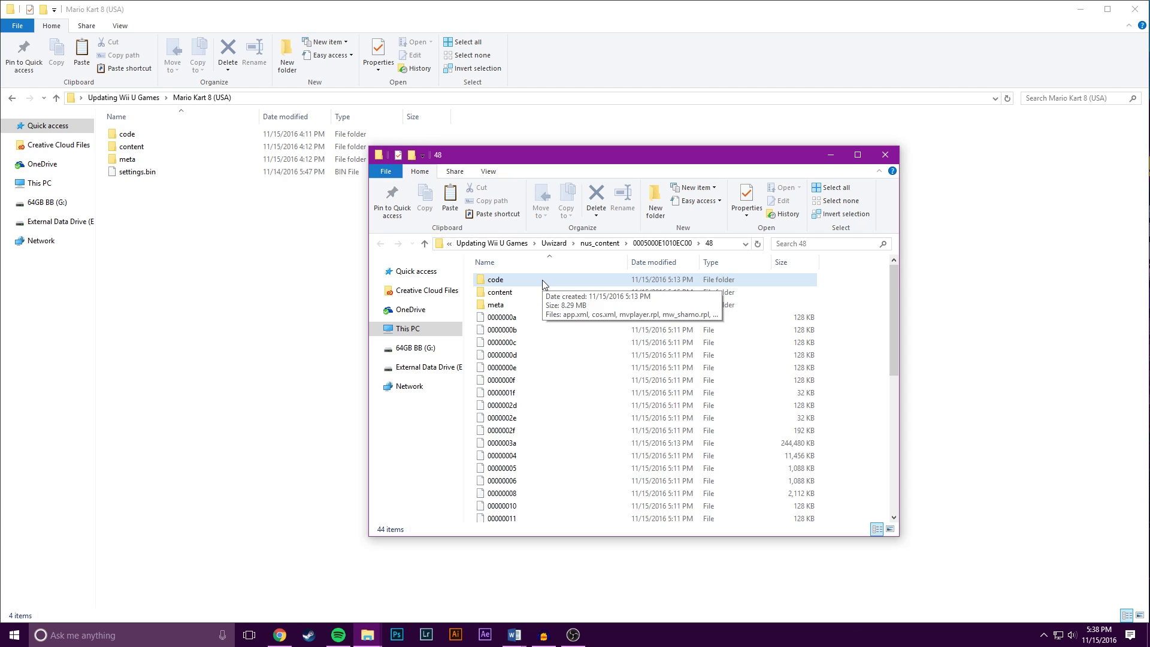
pyautogui.moveTo(544, 284); pyautogui.dragTo(540, 309)
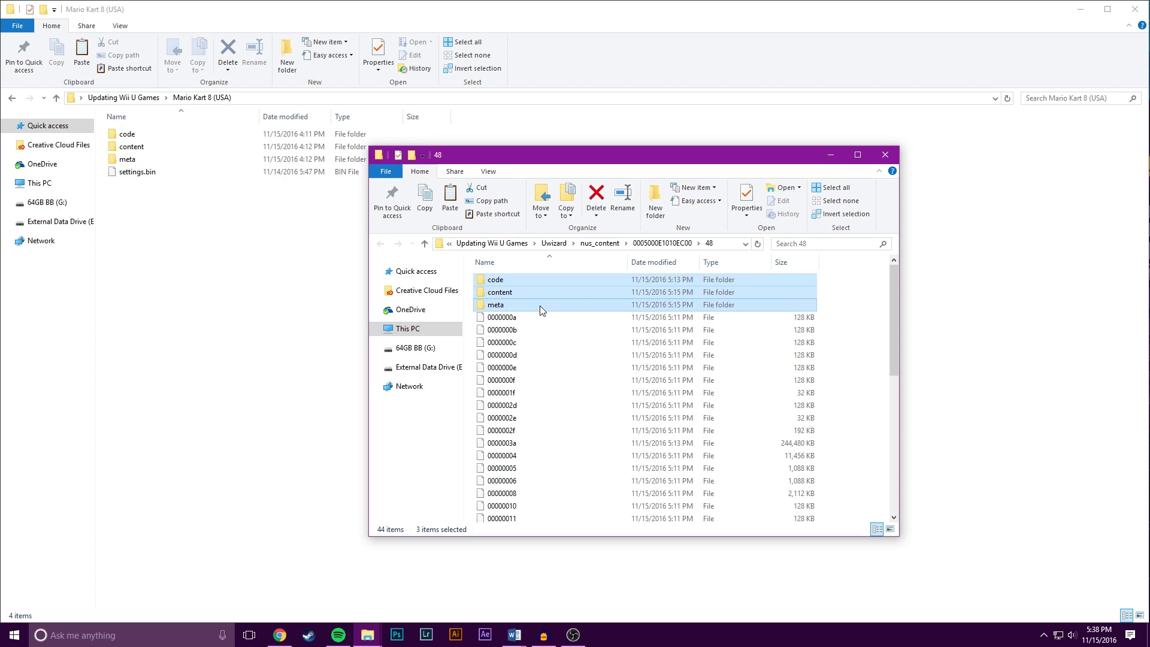
pyautogui.rightClick(554, 293)
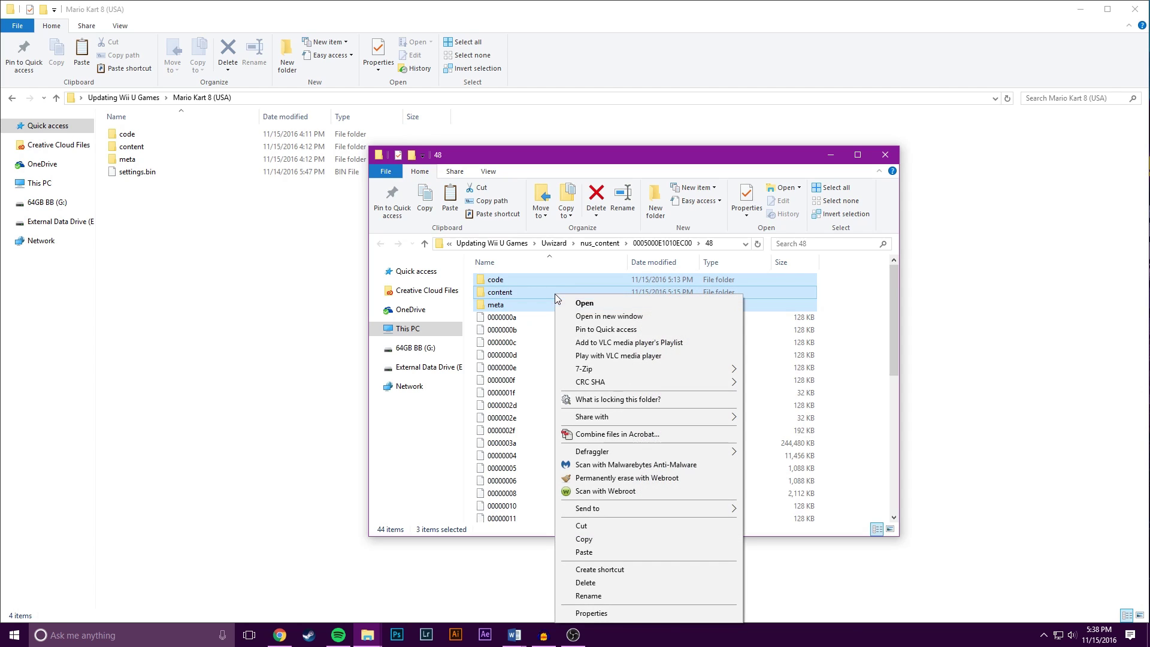
pyautogui.click(591, 537)
pyautogui.click(251, 305)
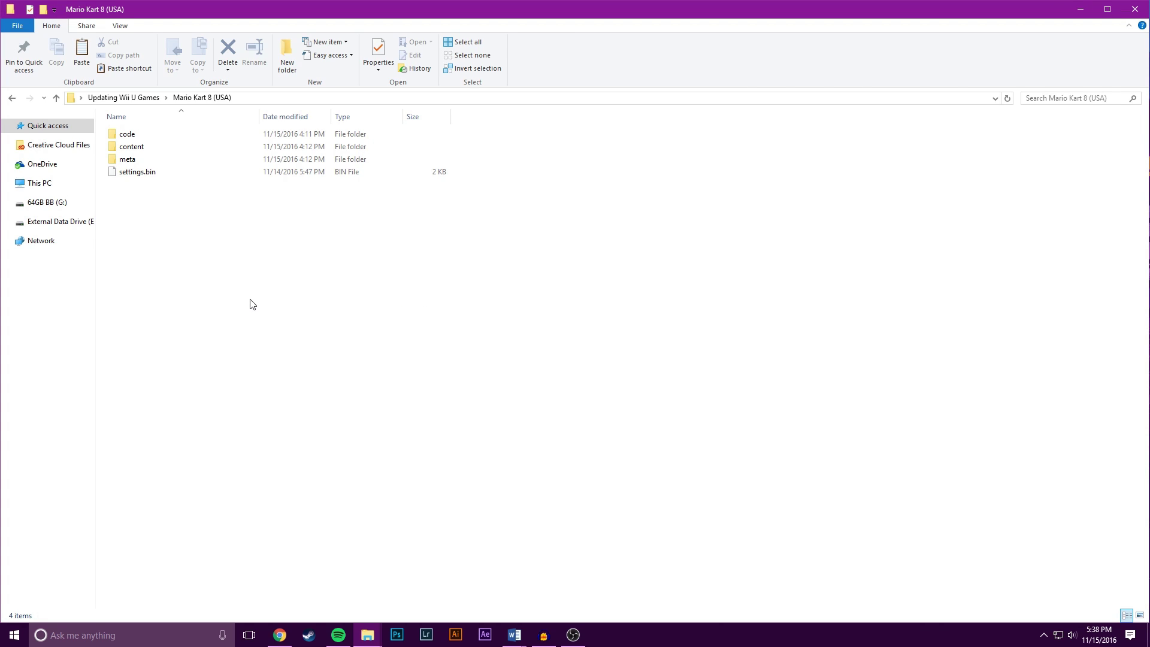
pyautogui.hotkey('ctrl', 'v')
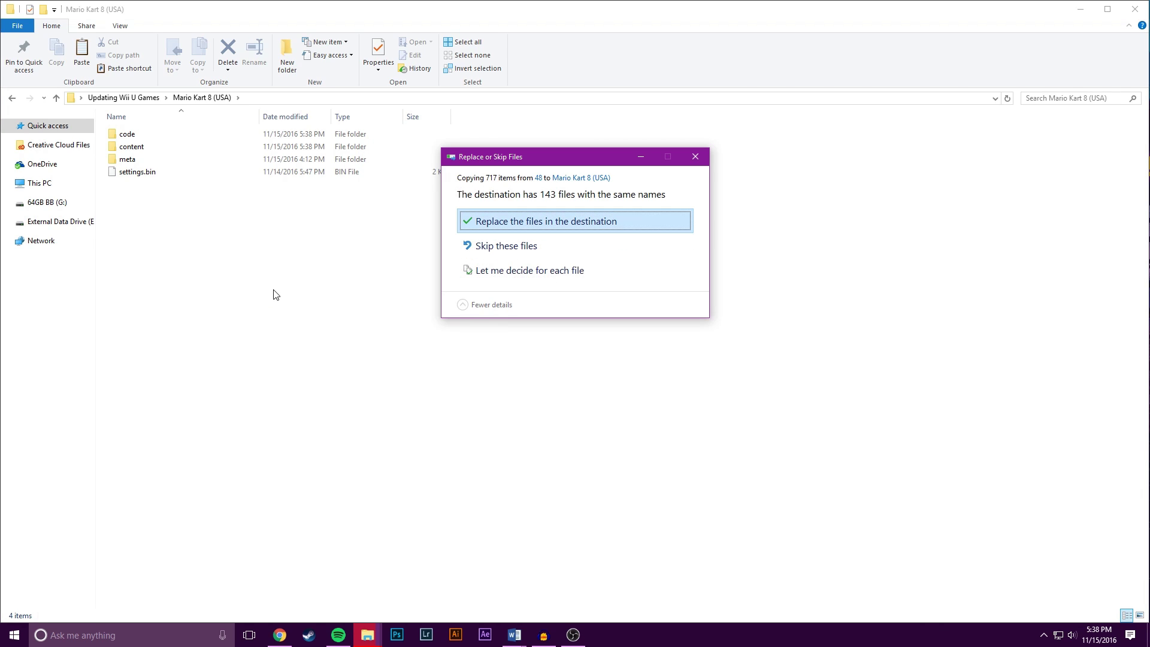
pyautogui.click(546, 221)
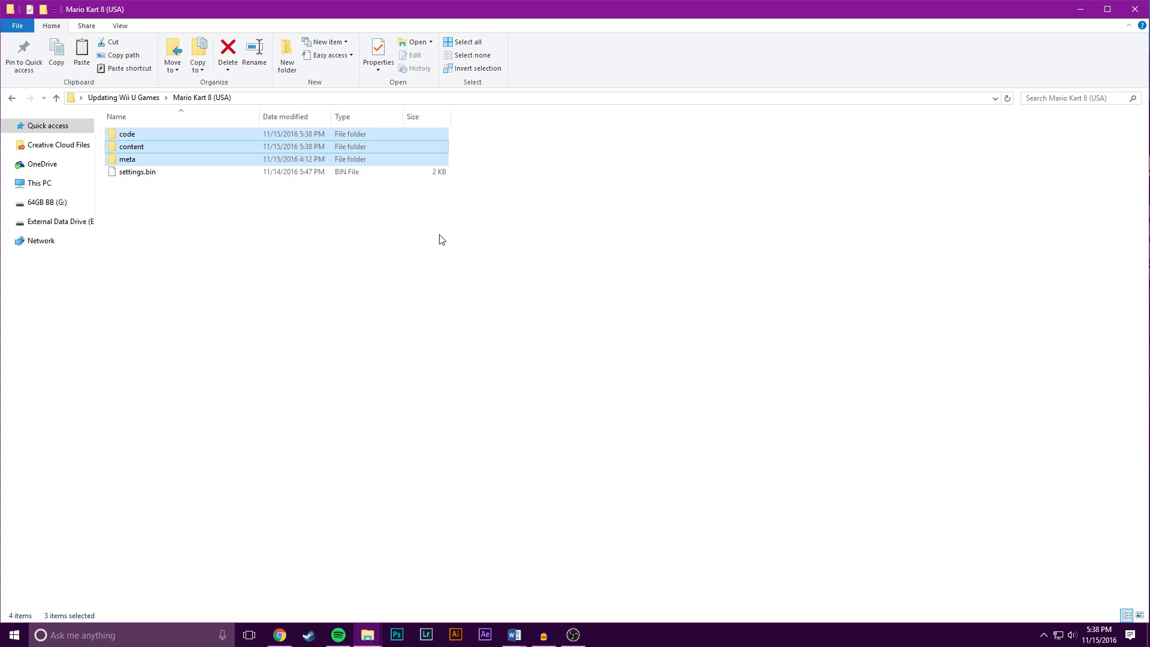
# - Browse to Cemu's mlc01 emulatorSave folder, open save folder 9708a1d3 and select both of its DAT files
pyautogui.hotkey('alt', 'Left')
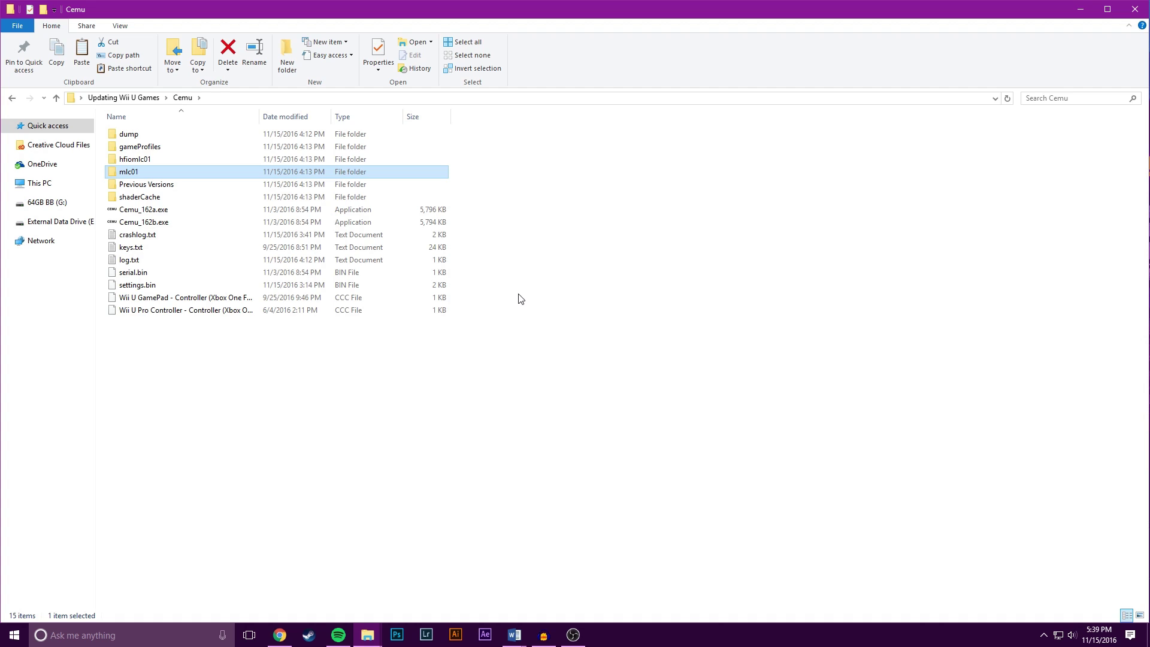
pyautogui.doubleClick(192, 171)
pyautogui.doubleClick(192, 167)
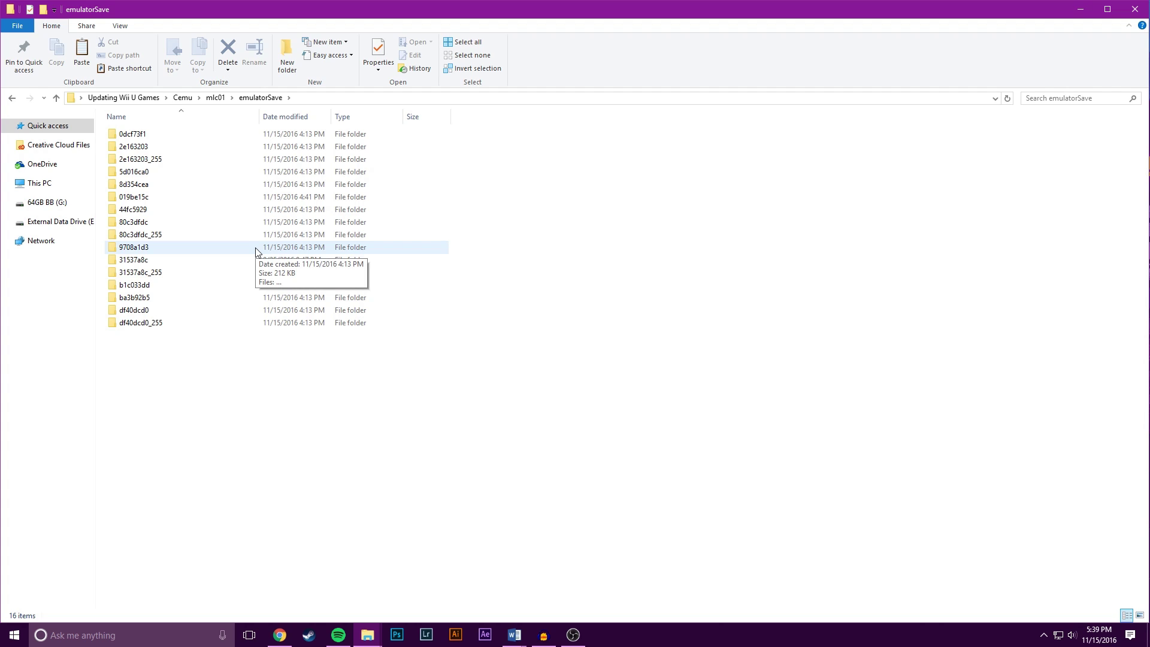
pyautogui.doubleClick(256, 248)
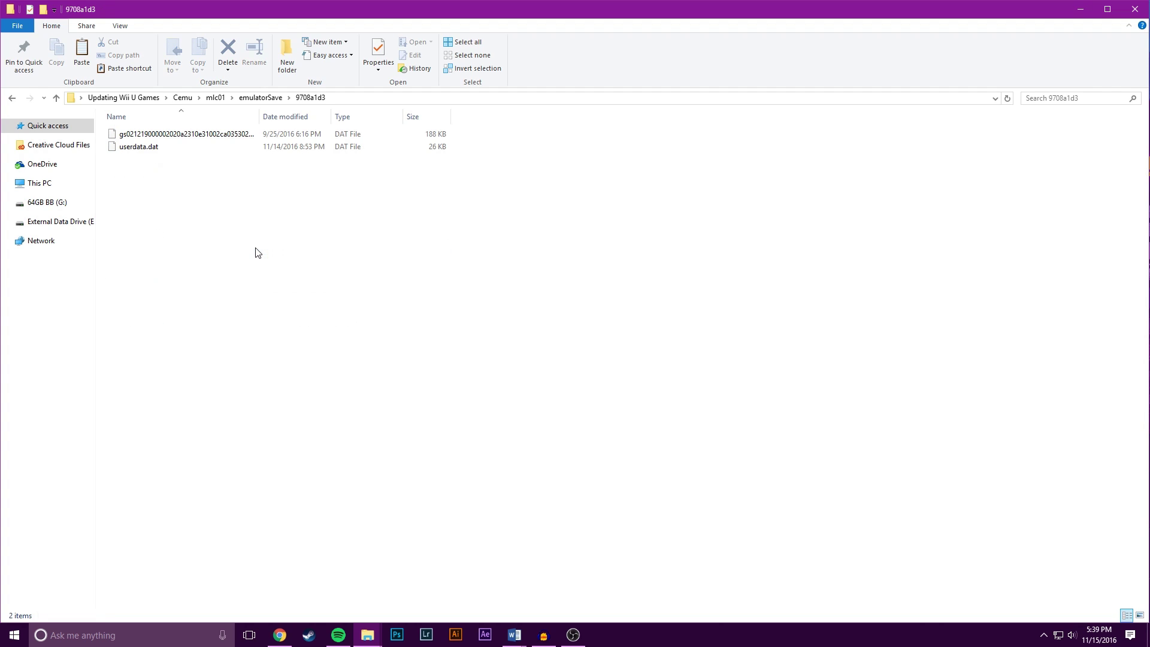
pyautogui.click(204, 135)
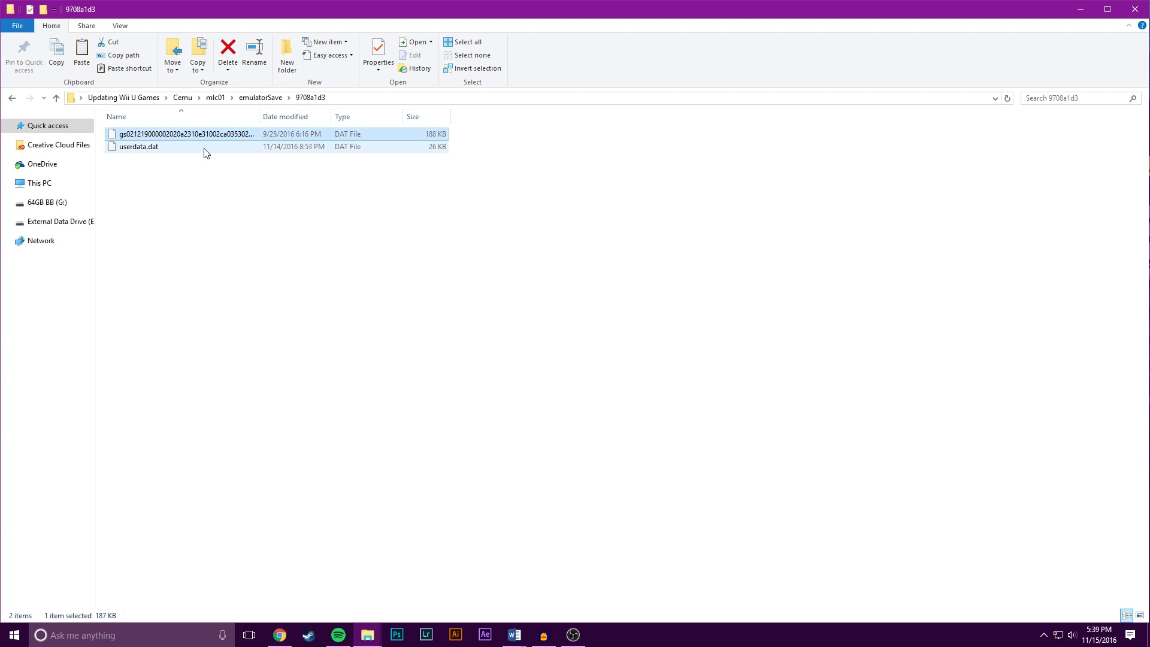
pyautogui.keyDown('shift'); pyautogui.click(204, 149); pyautogui.keyUp('shift')
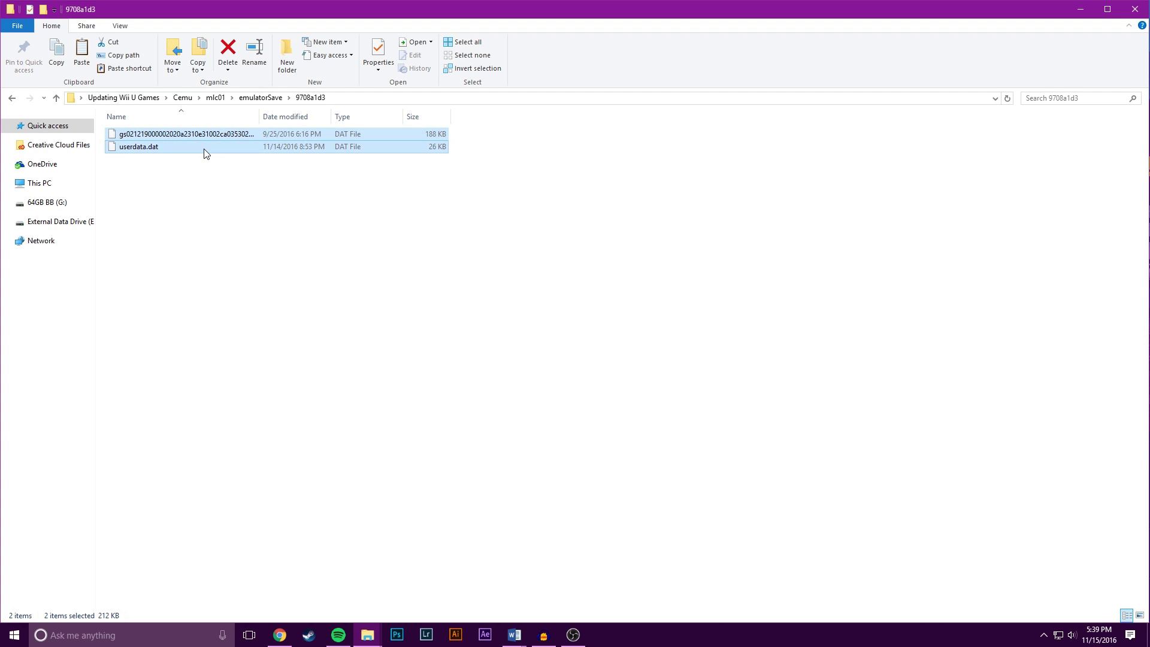
# - Search the emulatorSave folder for userdata.dat
pyautogui.click(267, 98)
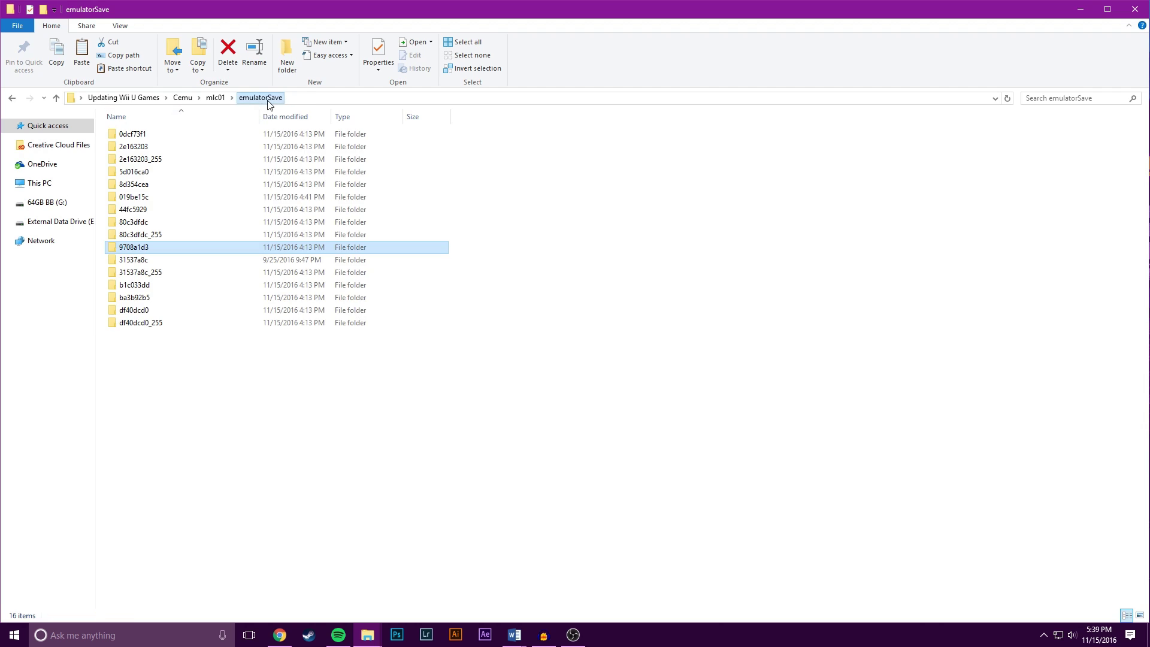
pyautogui.click(1061, 100)
pyautogui.write('us')
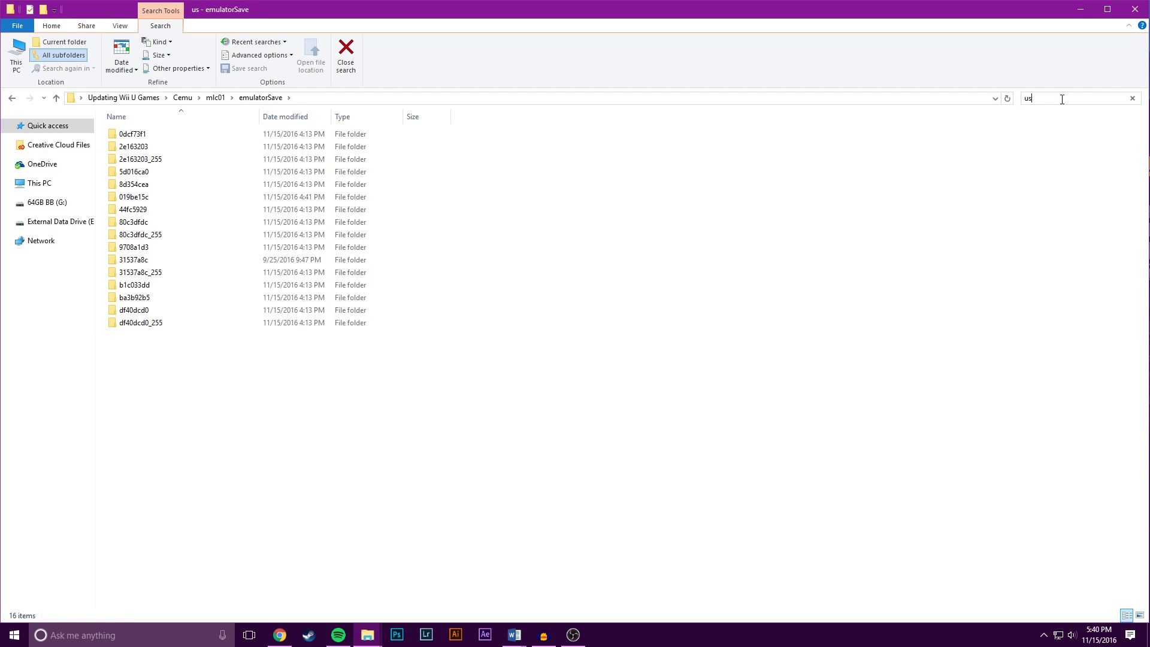
pyautogui.write('erdata.day')
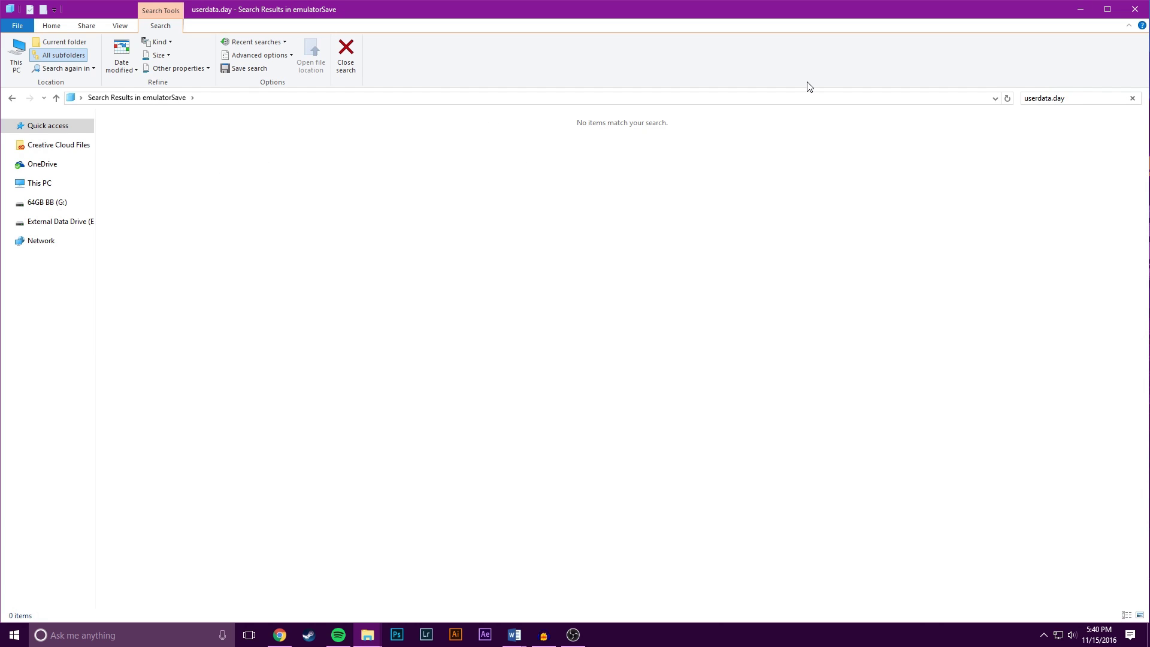
pyautogui.press('BackSpace')
pyautogui.write('t')
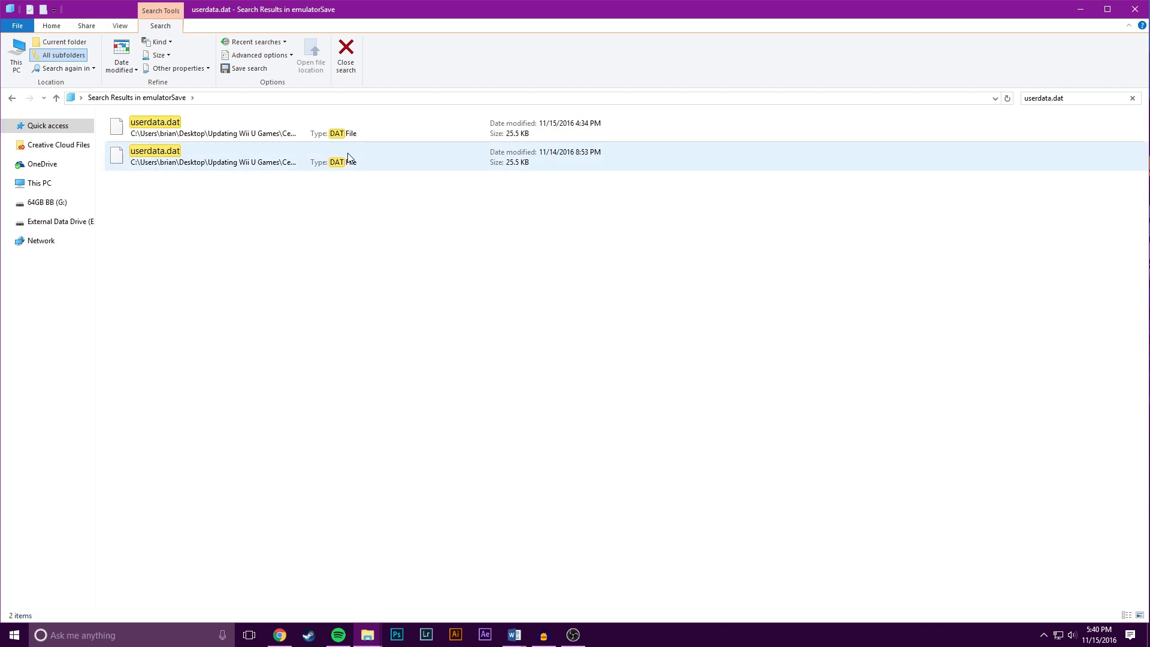
# - Open the file location of the most recently modified userdata.dat and select the file there
pyautogui.click(551, 128)
pyautogui.rightClick(550, 127)
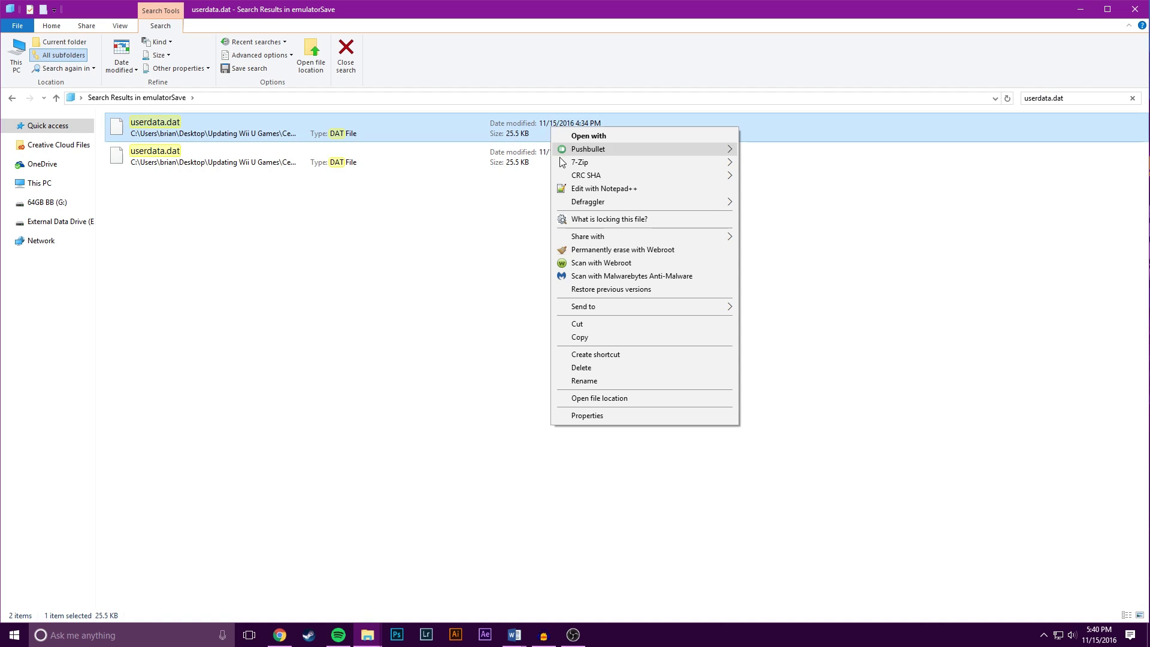
pyautogui.click(596, 398)
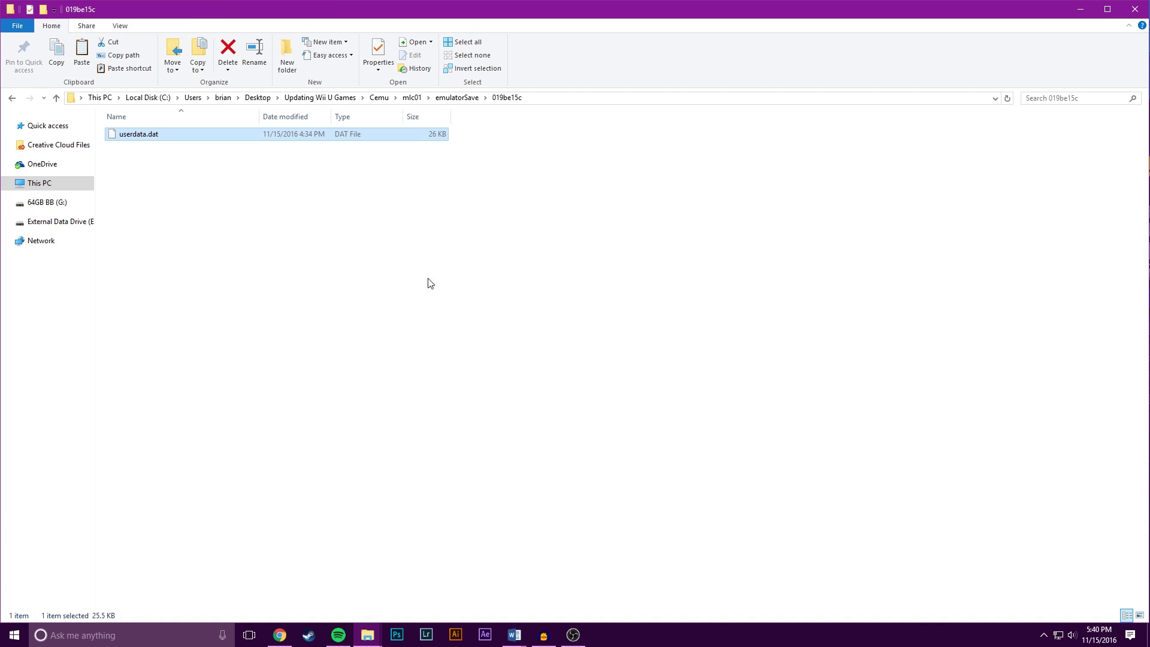
pyautogui.click(338, 200)
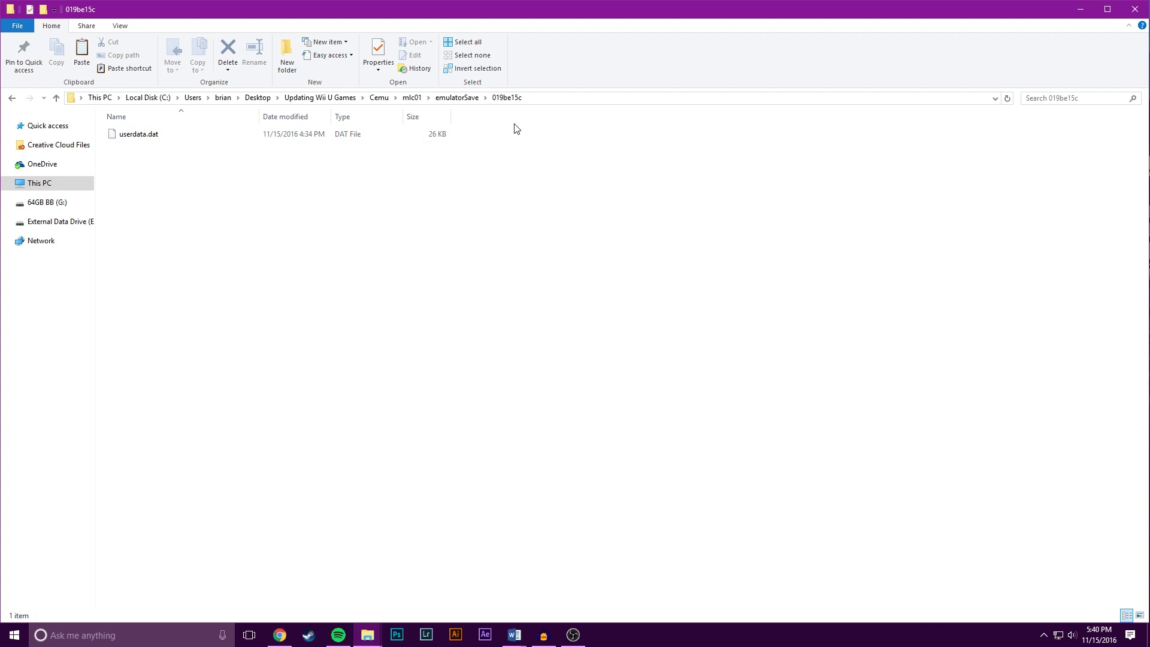
pyautogui.click(185, 139)
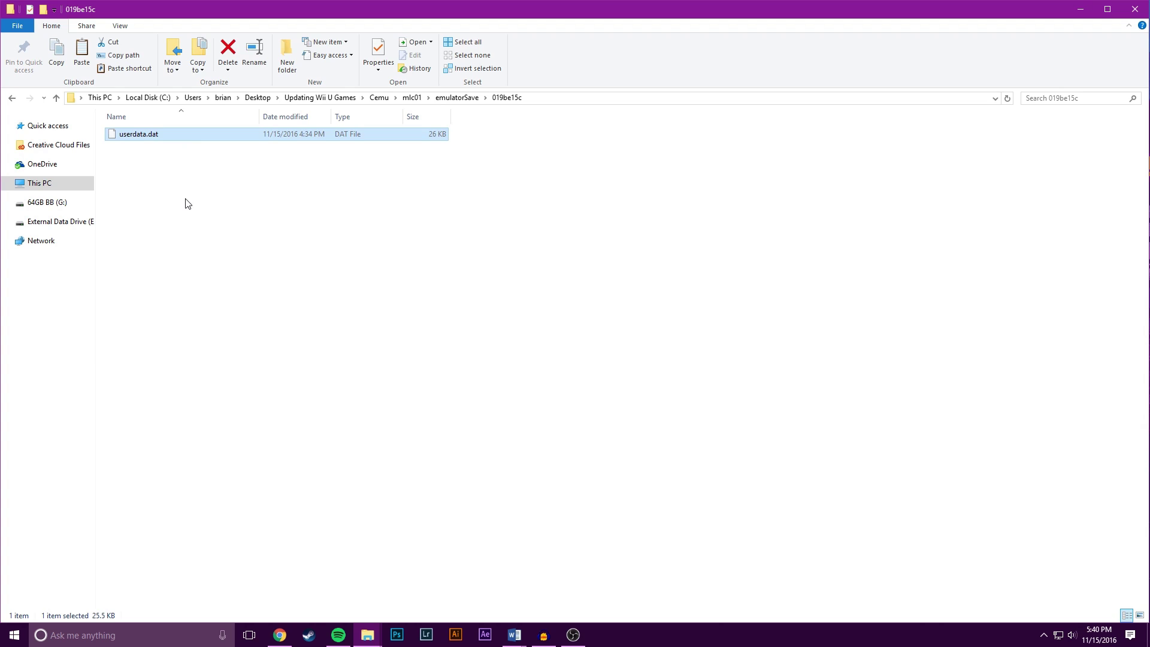
# - Replace userdata.dat in save folder 019be15c with the two DAT files copied from folder 9708a1d3
pyautogui.press('Delete')
pyautogui.hotkey('ctrl', 'v')
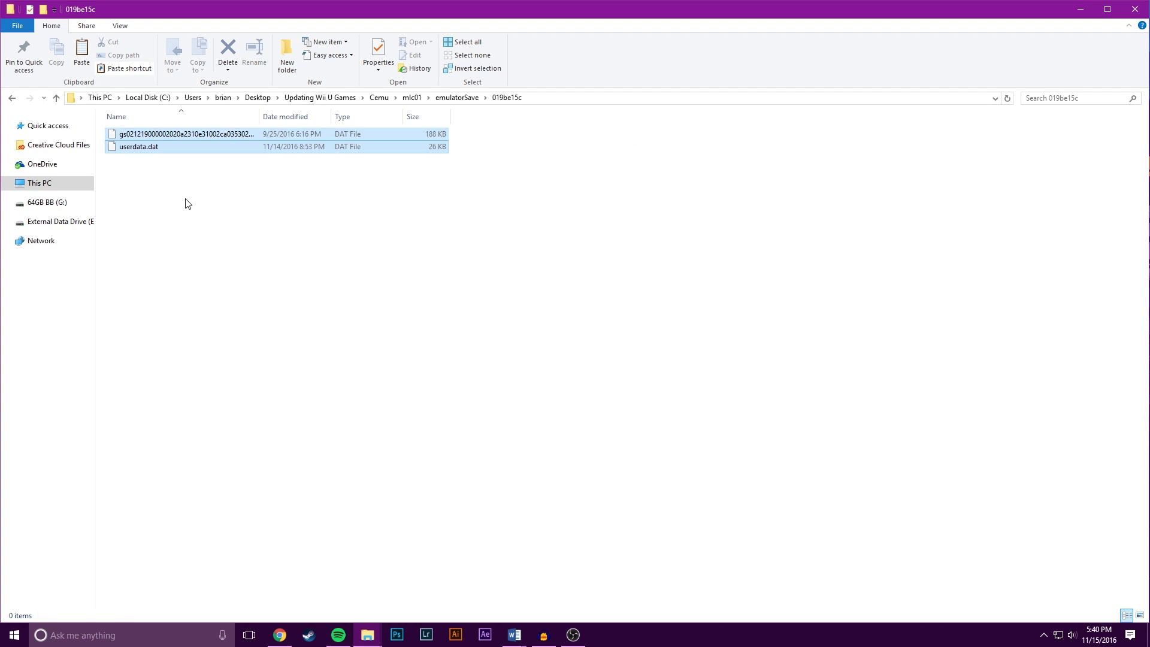
pyautogui.click(221, 198)
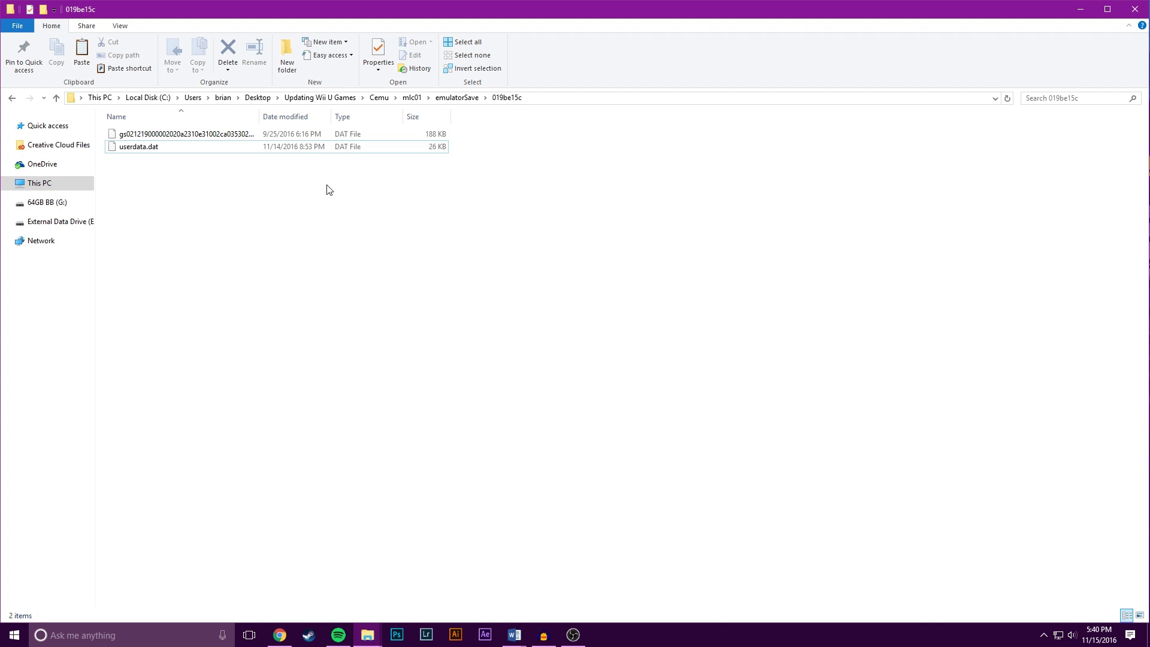
# - Return from the save folder through mlc01 and Cemu to the Updating Wii U Games folder
pyautogui.click(416, 98)
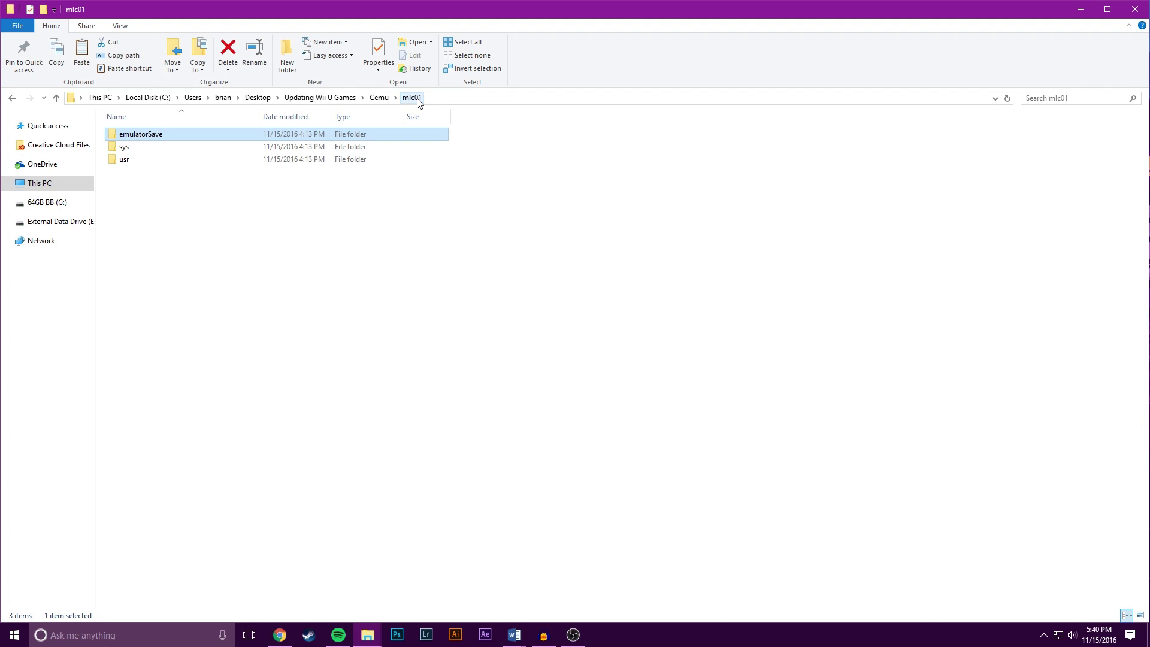
pyautogui.click(379, 98)
pyautogui.click(331, 98)
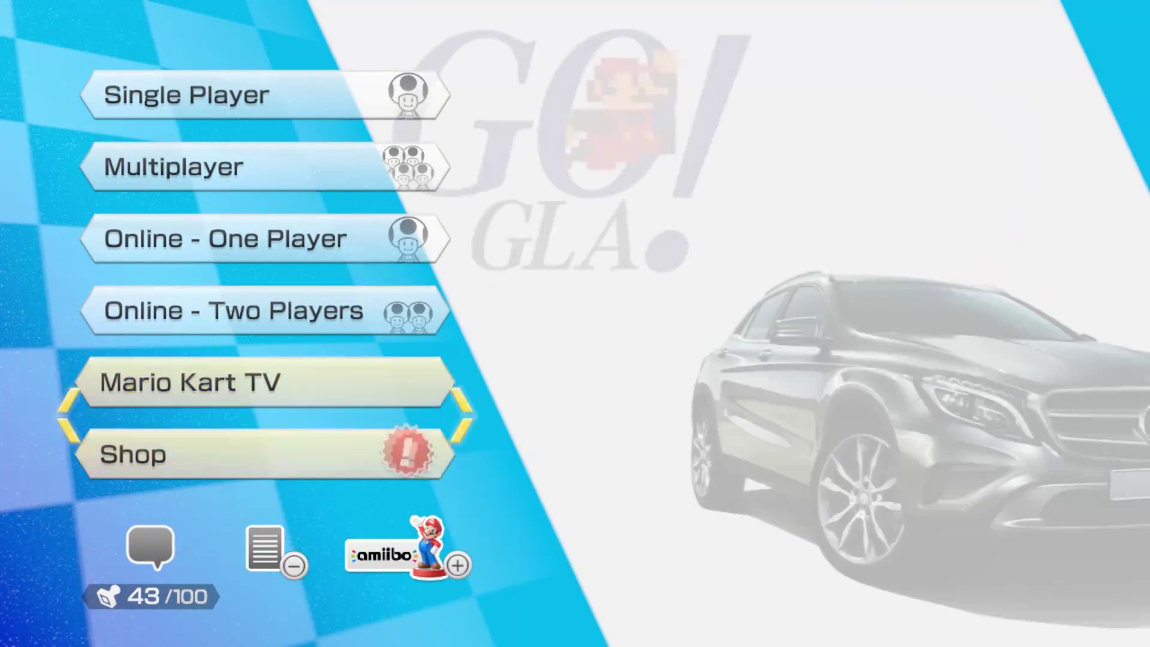
# - Start a single-player game from Mario Kart 8's main menu with the 50cc engine class
pyautogui.press('Up')
pyautogui.press('Up')
pyautogui.press('Up')
pyautogui.press('Up')
pyautogui.press('Up')
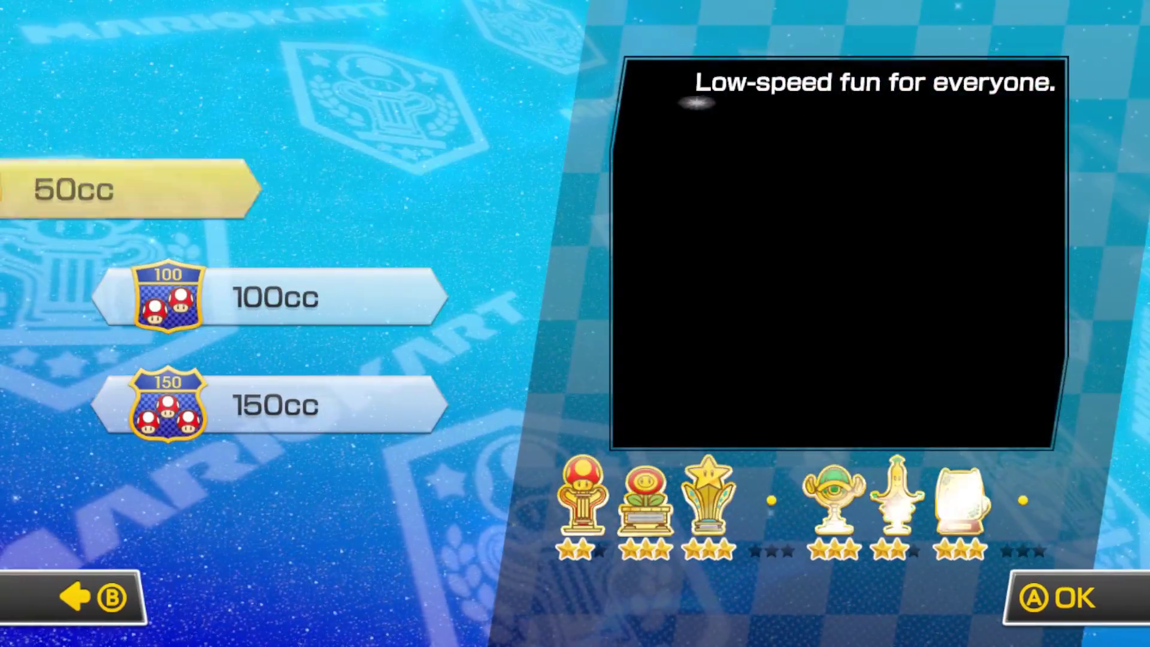
# - Examine the character roster for unlocked drivers and downloadable characters, including Ludwig, Villager and Cat Peach
pyautogui.press('Down')
pyautogui.press('Down')
pyautogui.press('Down')
pyautogui.press('Right')
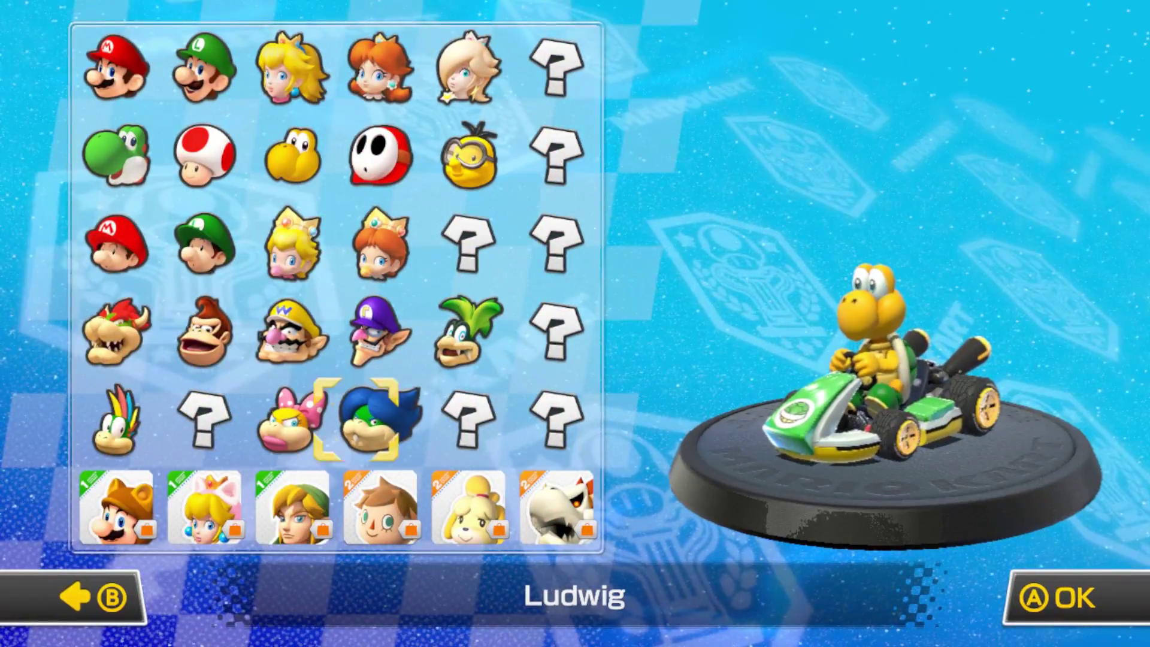
pyautogui.press('Right')
pyautogui.press('Down')
pyautogui.press('Left')
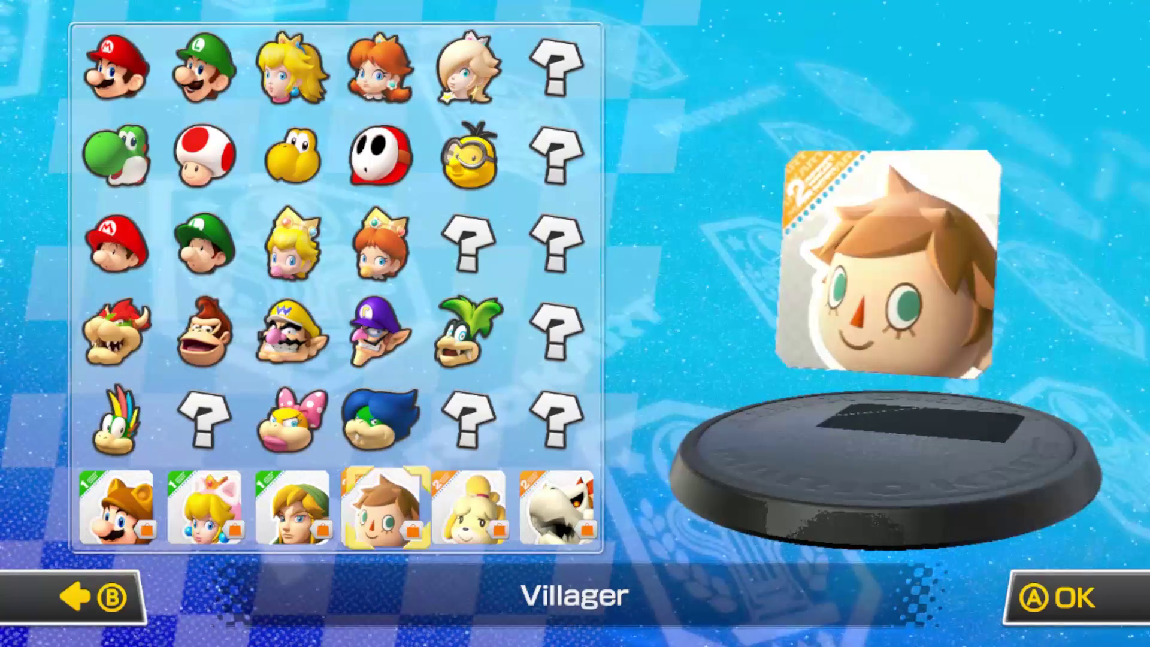
pyautogui.press('Up')
pyautogui.press('Left')
pyautogui.press('Left')
pyautogui.press('Down')
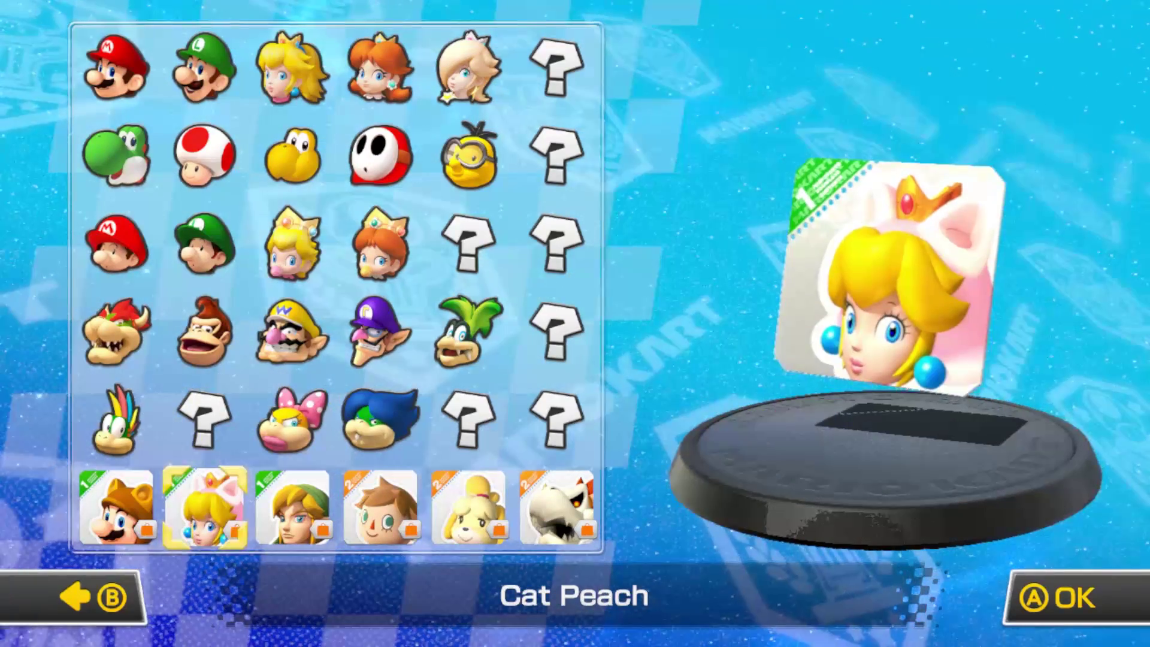
# - Try to choose the downloadable character Link as the driver, and return to the character roster
pyautogui.press('Right')
pyautogui.press('Up')
pyautogui.press('Down')
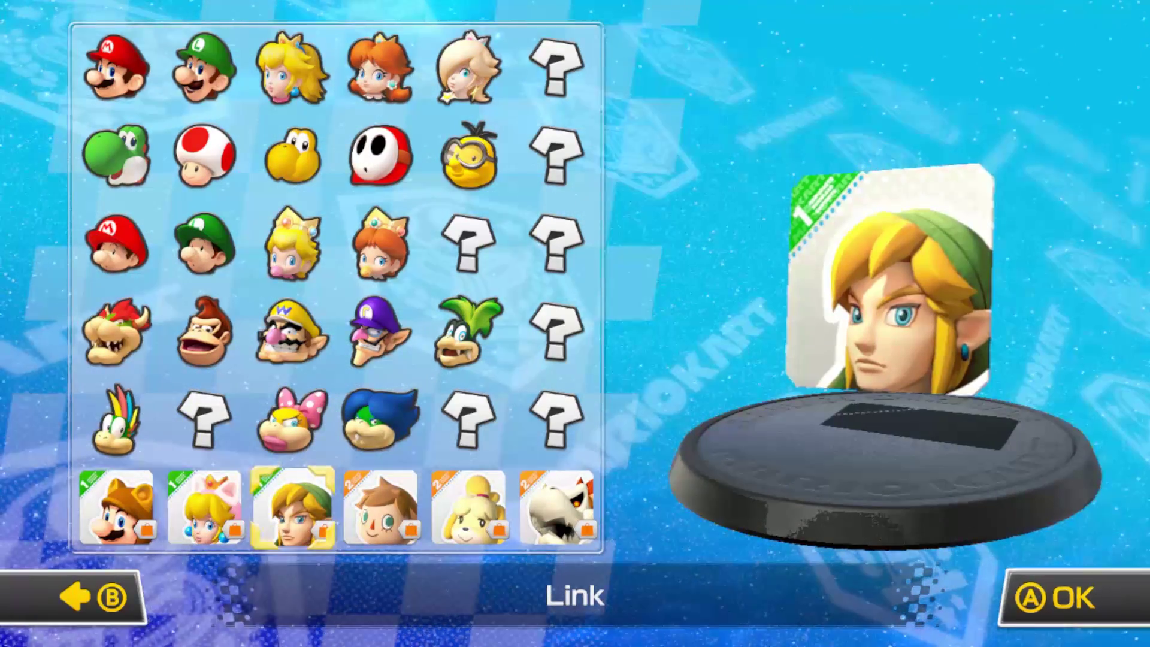
pyautogui.press('Return')
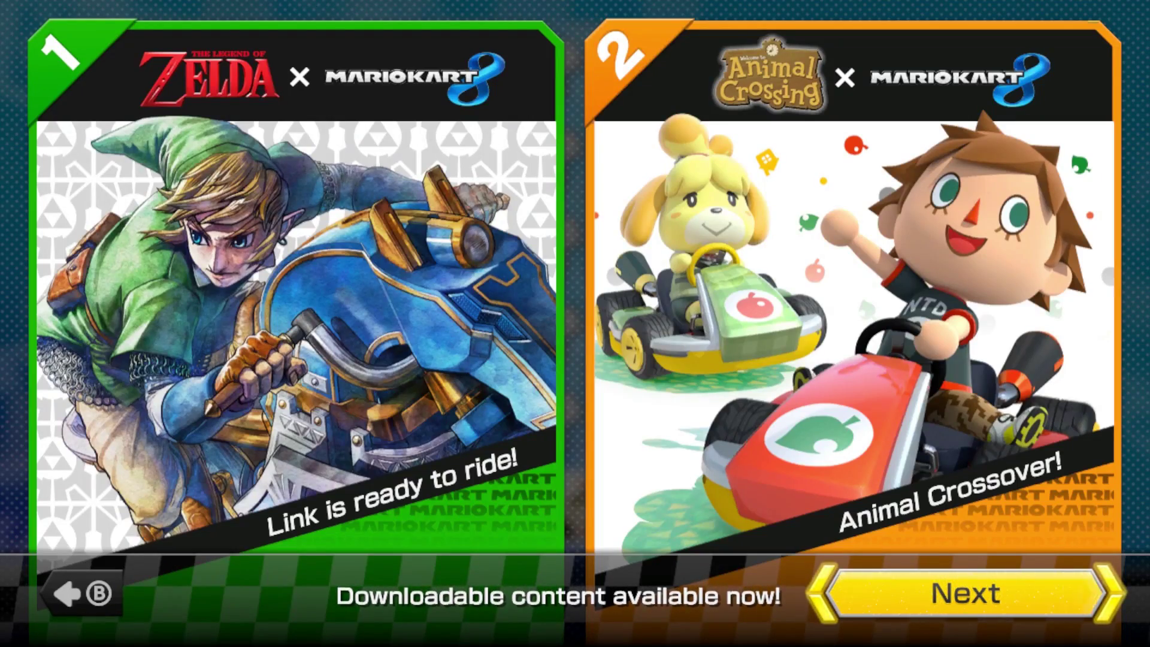
pyautogui.press('Escape')
# - Choose Wario as the driver and continue to the vehicle customization
pyautogui.press('Up')
pyautogui.press('Up')
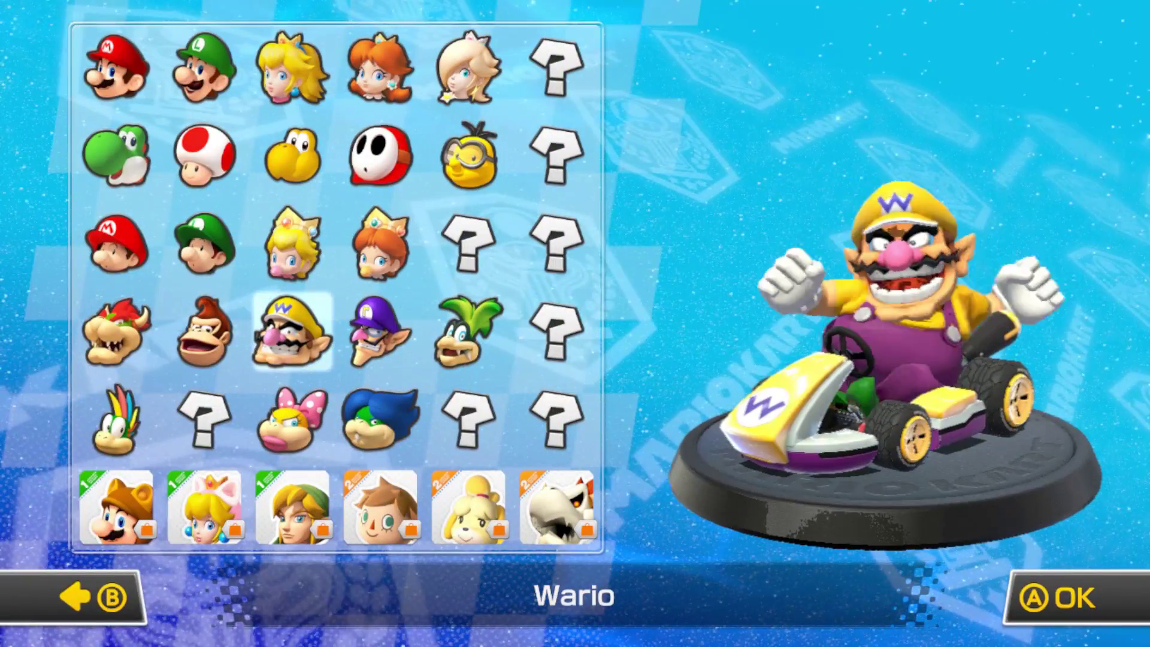
pyautogui.press('Return')
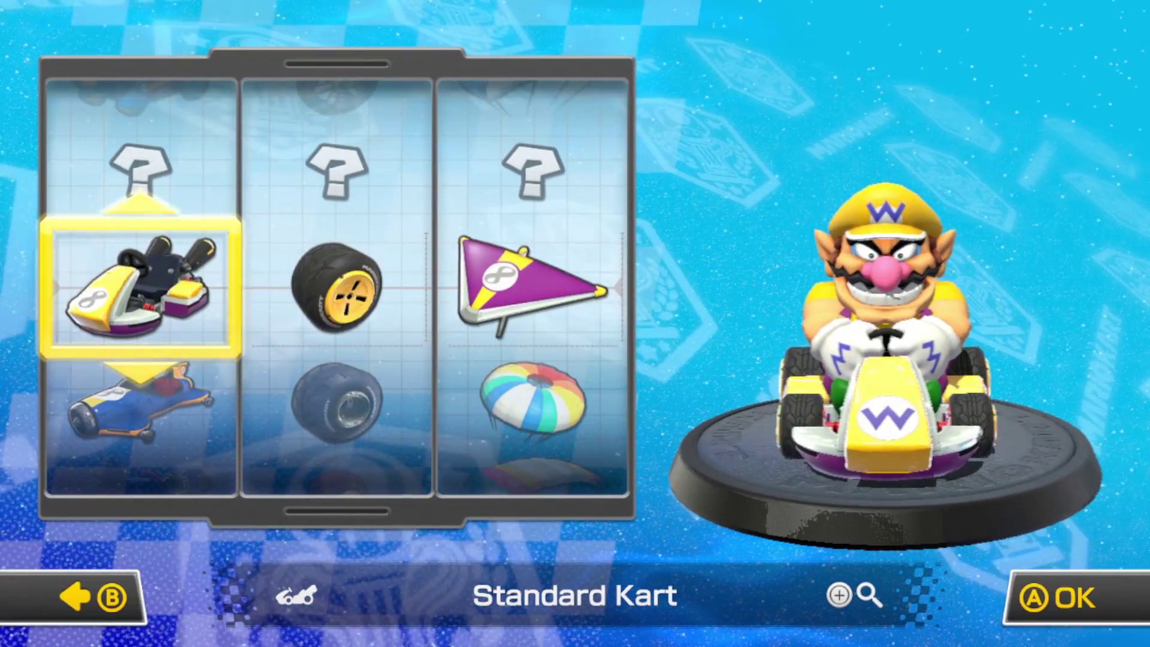
# - Equip the blue and orange kart body that follows the Standard Kart and fit it with Roller tires
pyautogui.press('Down')
pyautogui.press('Right')
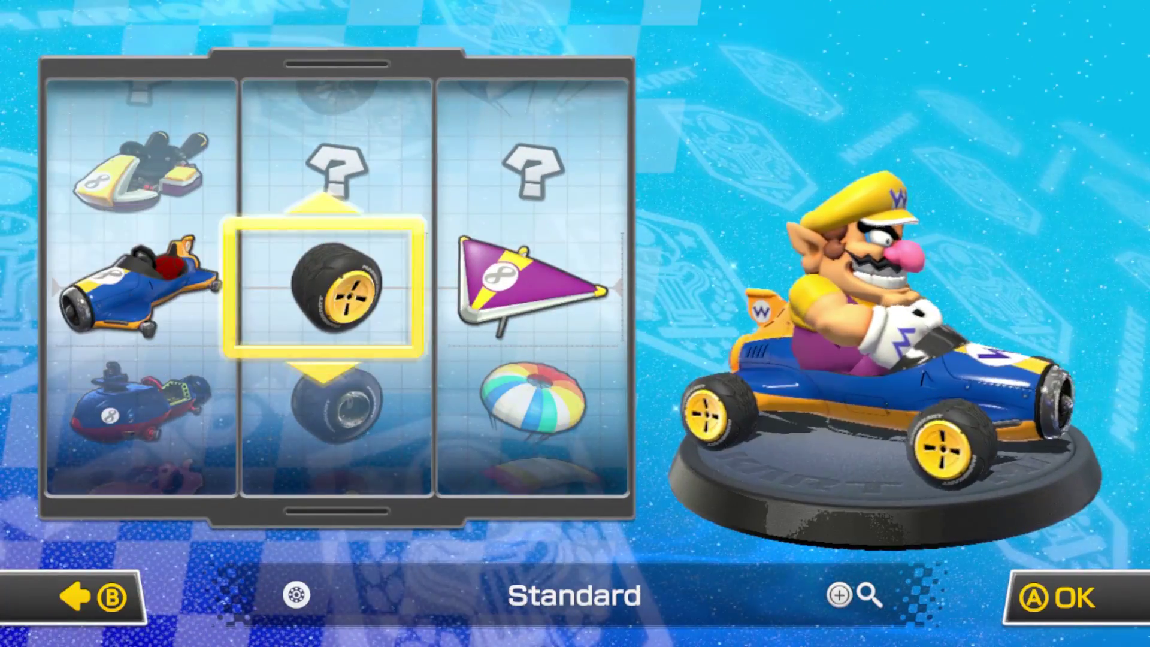
pyautogui.press('Down')
pyautogui.press('Down')
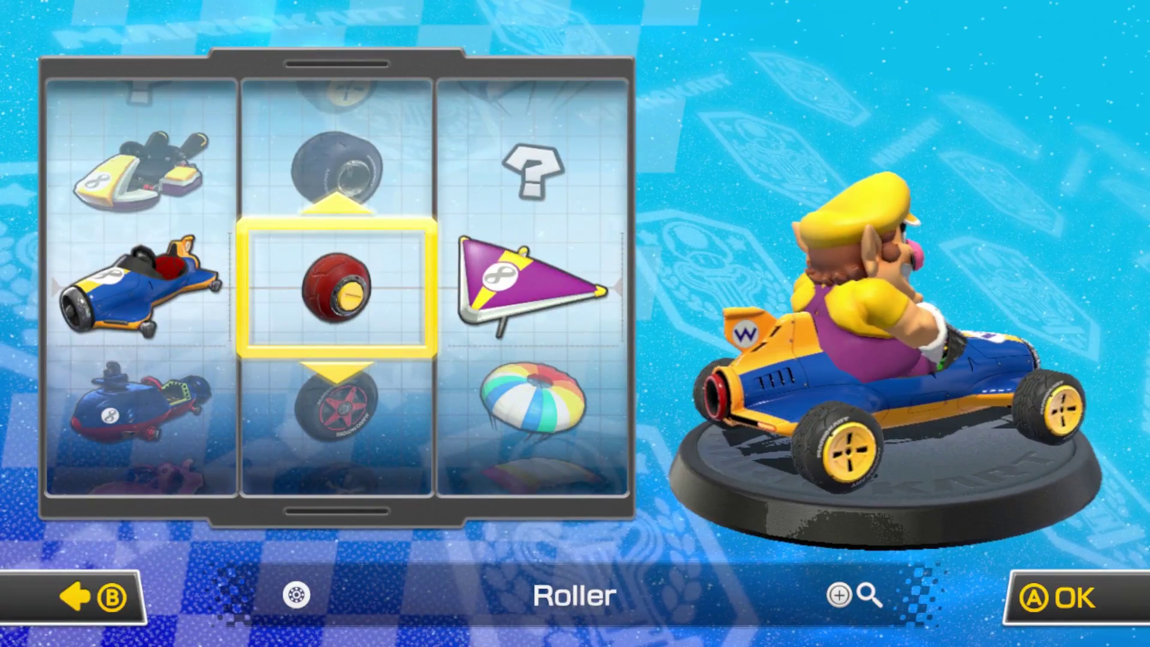
# - Set the glider to the MKTV Parafoil
pyautogui.press('Right')
pyautogui.press('Down')
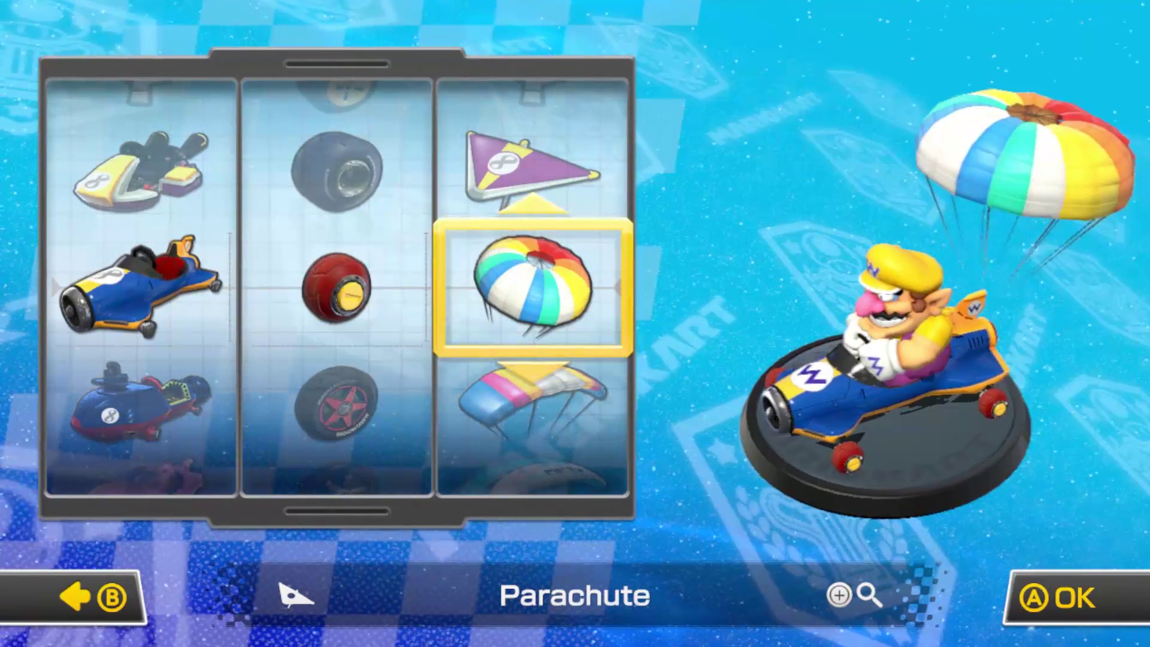
pyautogui.press('Down')
pyautogui.press('Down')
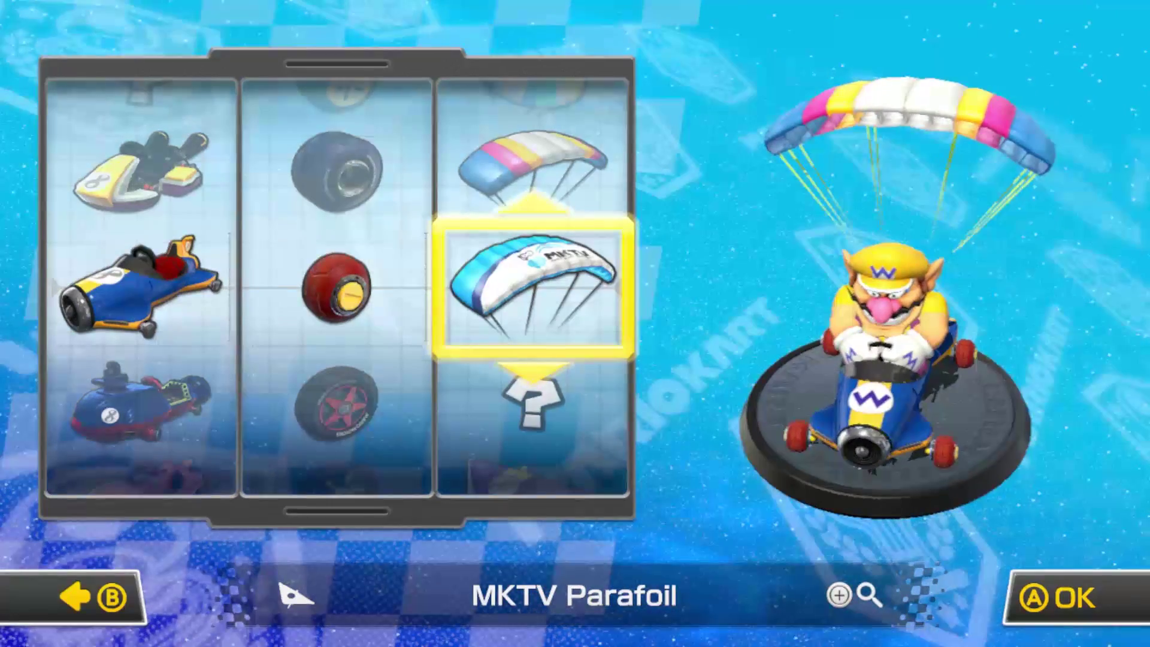